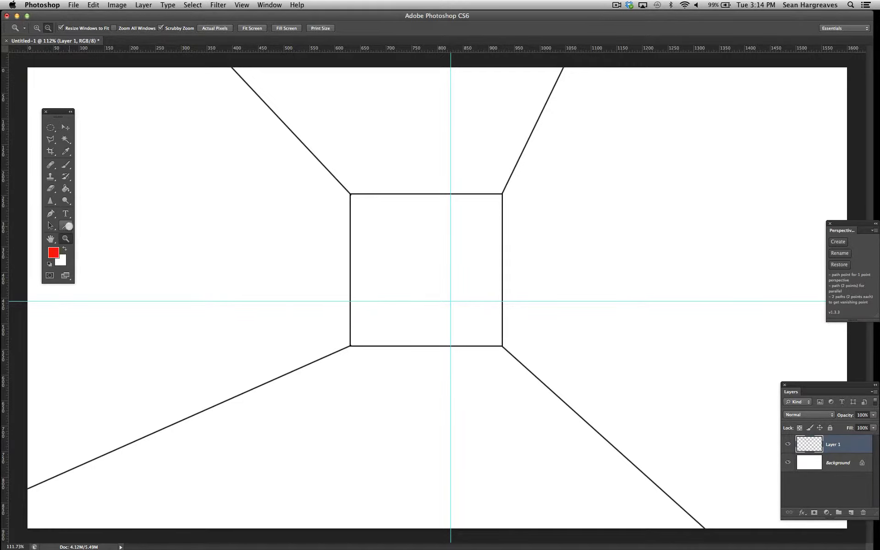
Add a new layer above Layer 1 and hide Layer 1.
click(67, 225)
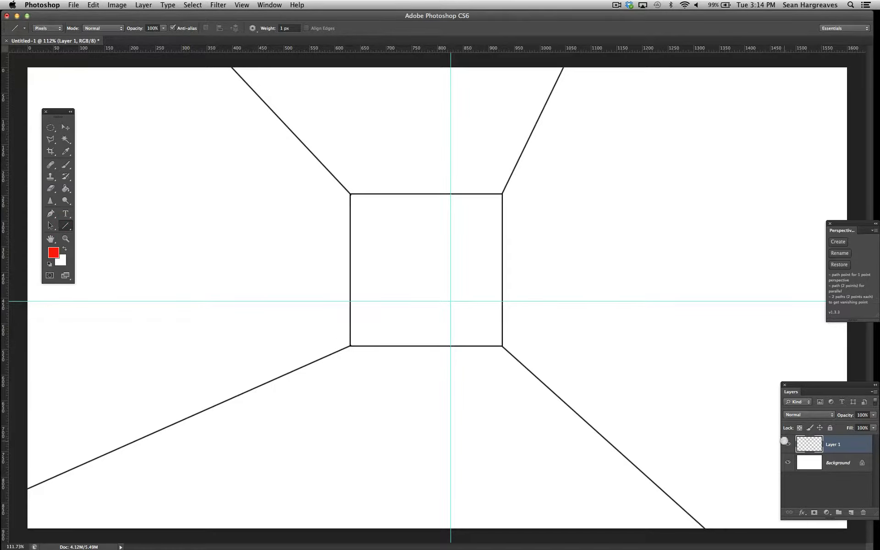
click(786, 443)
click(786, 443)
click(850, 512)
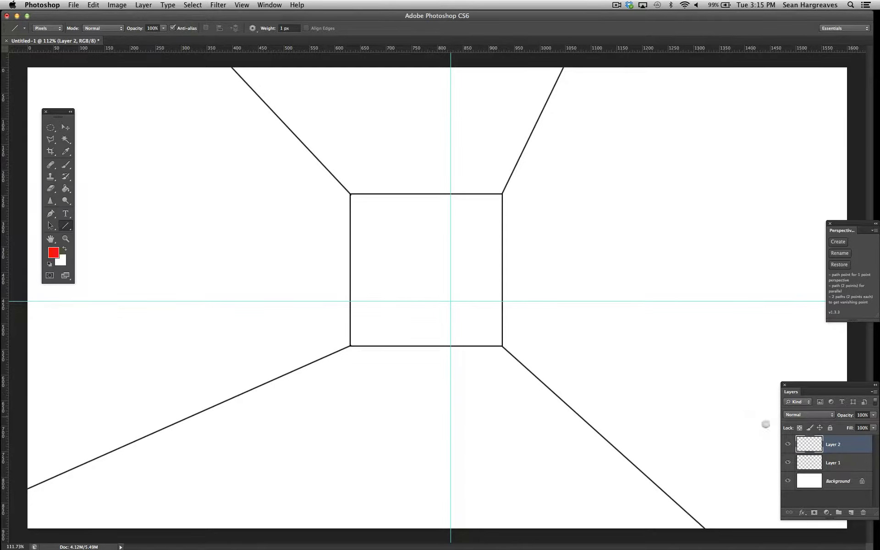
click(788, 460)
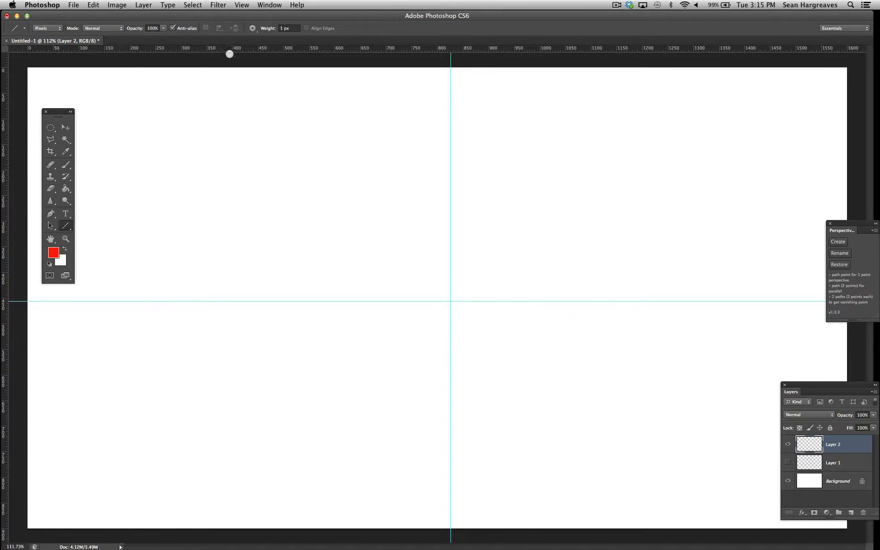
Make a circular selection about 570 px across near the canvas centre, positioned around the horizontal guide.
click(50, 128)
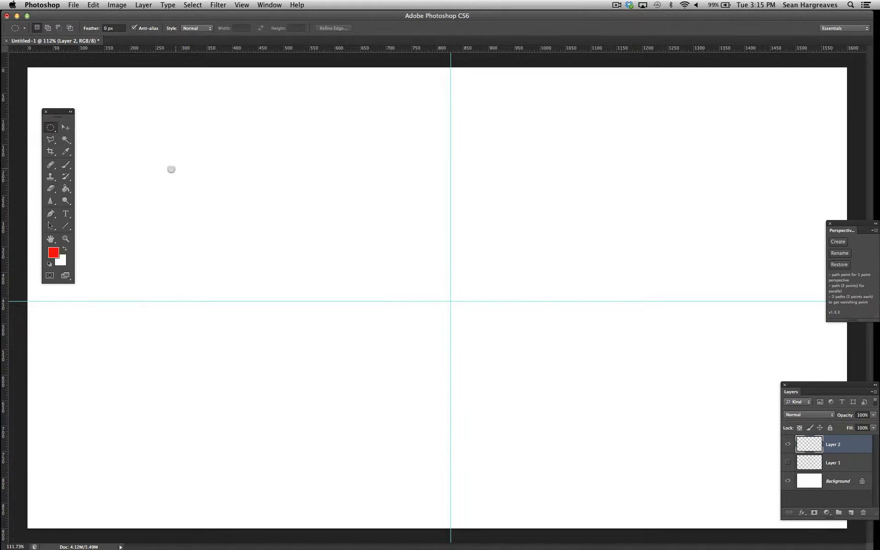
drag(275, 182, 604, 474)
drag(395, 334, 387, 315)
Stroke the circular selection with a 4 px red line on its inside and remove the selection.
click(97, 5)
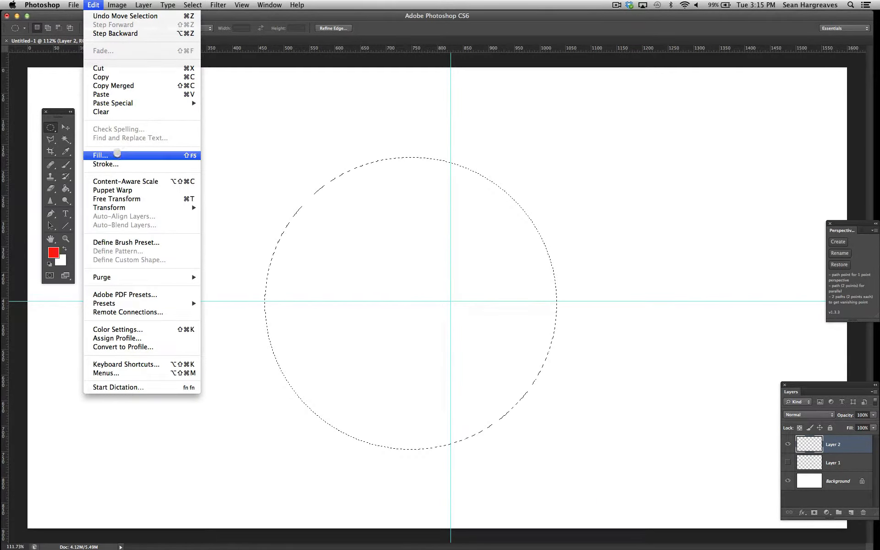
click(118, 164)
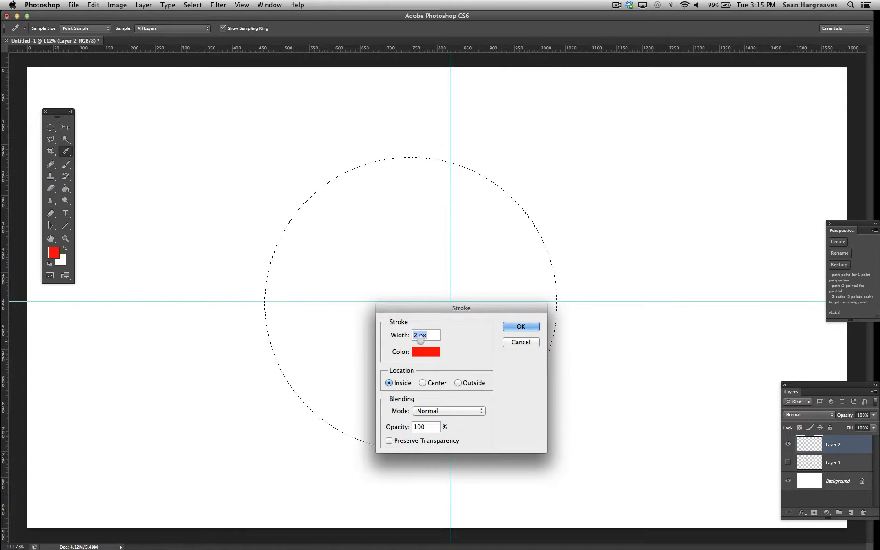
text(4)
key(Return)
key(m)
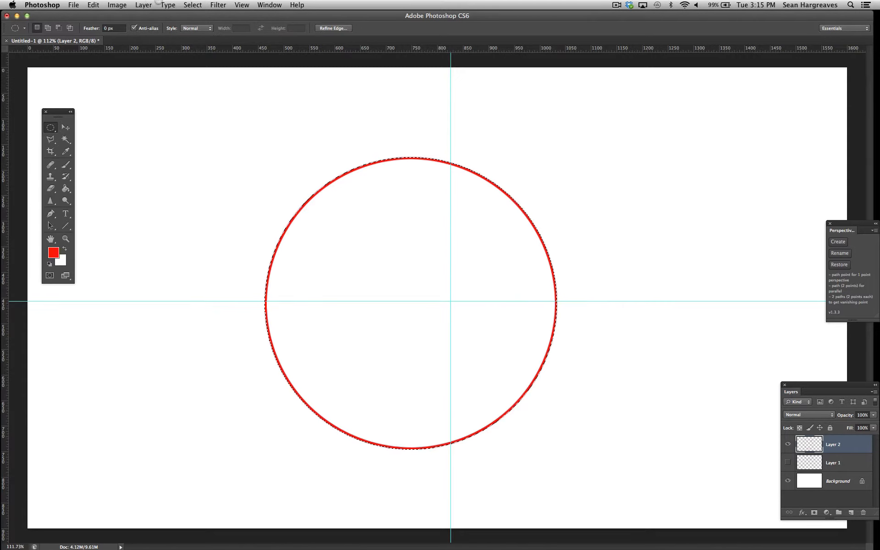
click(191, 4)
click(195, 30)
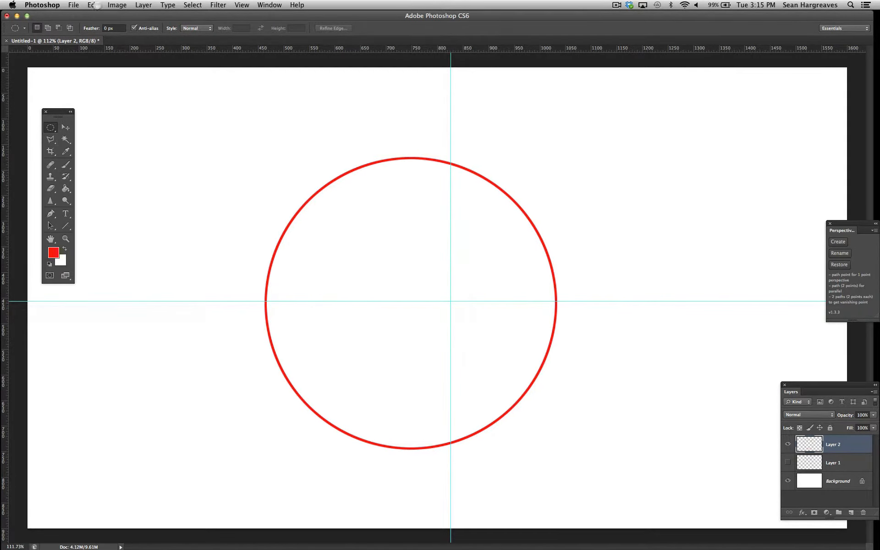
click(97, 6)
mouse_move(172, 208)
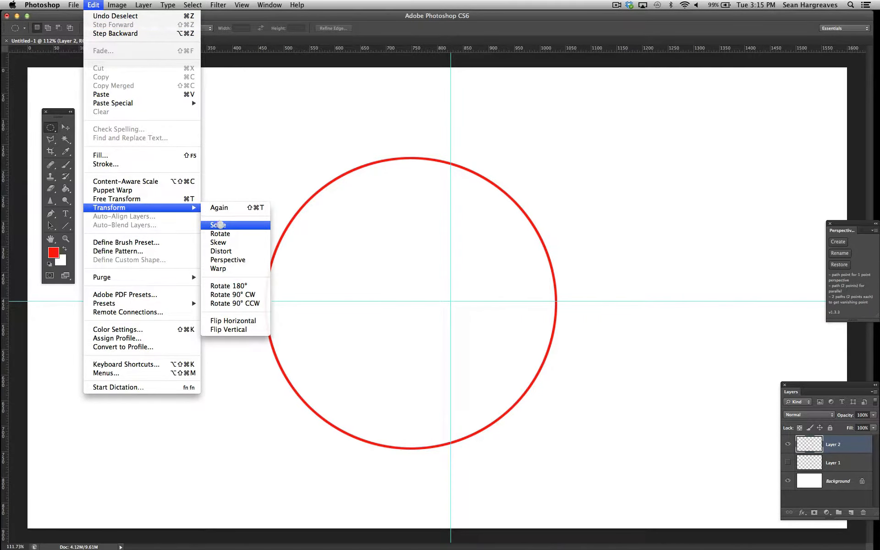
click(221, 224)
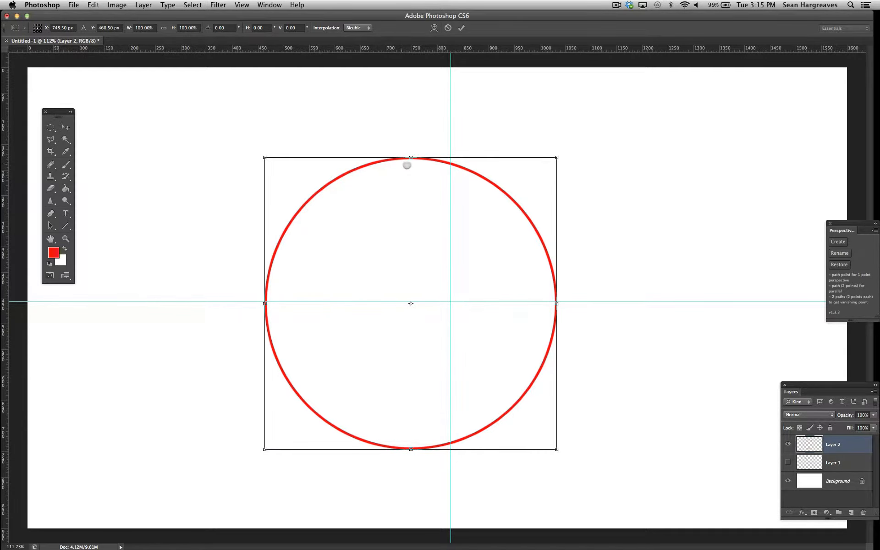
drag(412, 157, 405, 182)
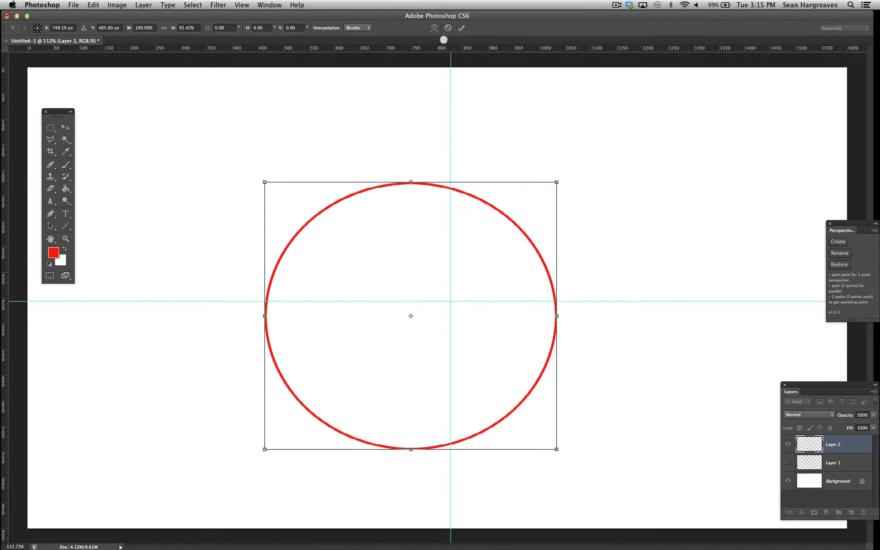
click(448, 28)
Distort the red circle into a flat ellipse below the horizon guide, with its lower corners spread outward in perspective.
click(93, 5)
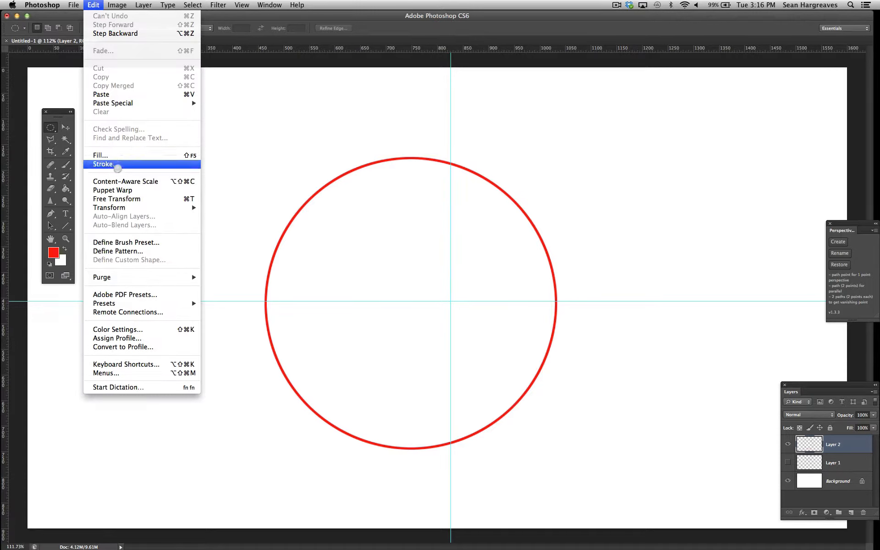
mouse_move(125, 209)
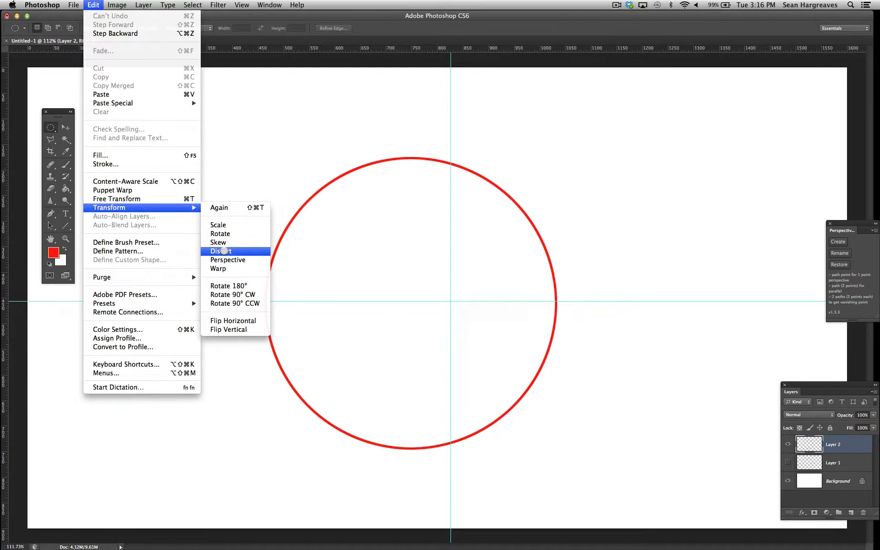
click(224, 251)
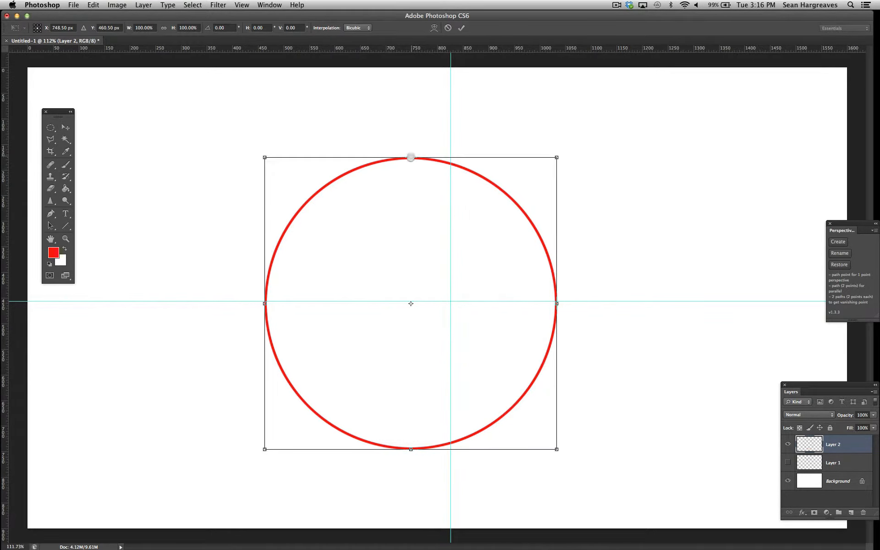
drag(411, 157, 411, 373)
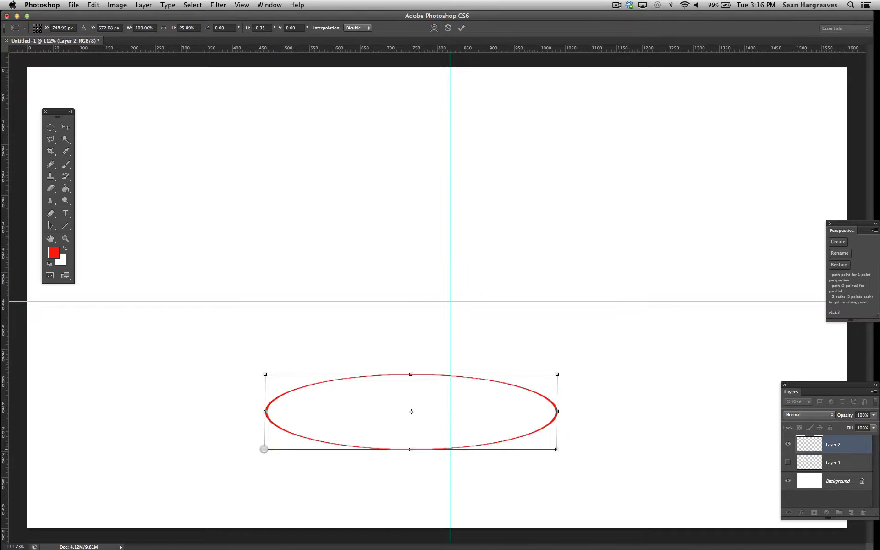
drag(264, 449, 196, 443)
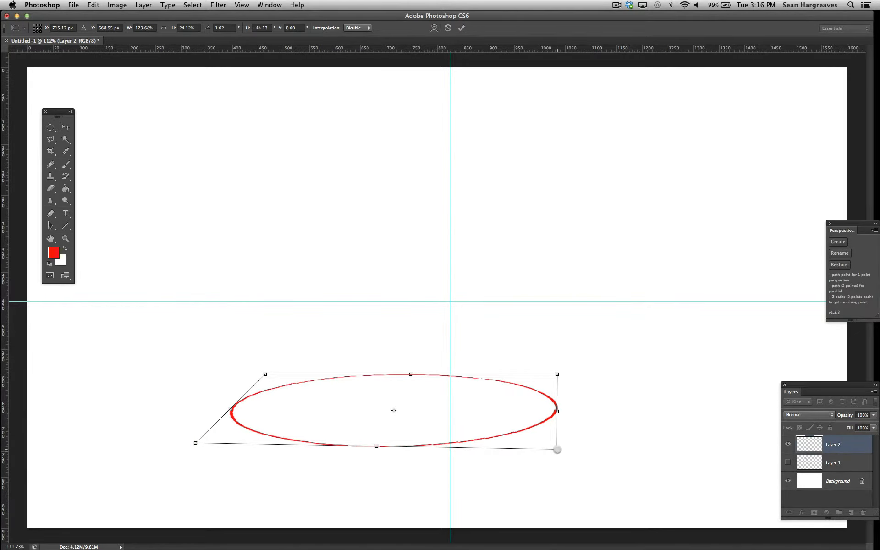
drag(557, 449, 618, 448)
drag(196, 443, 172, 441)
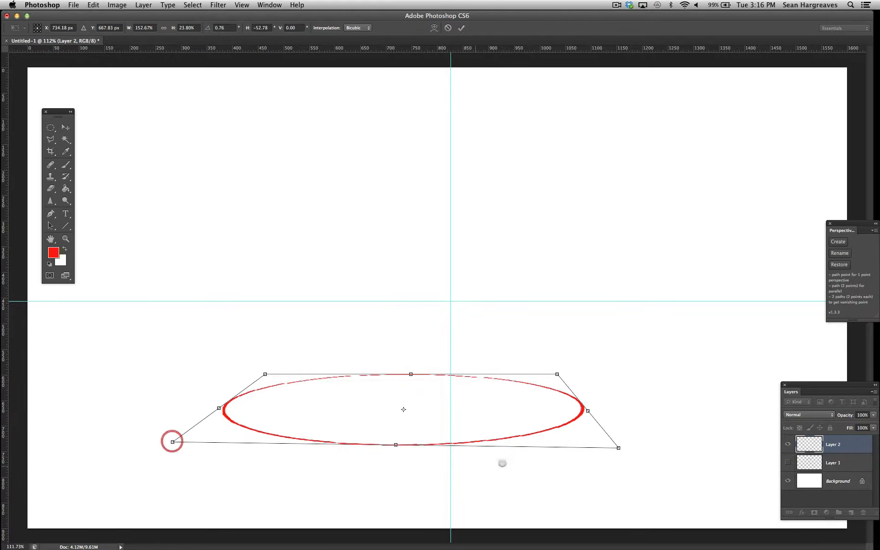
drag(619, 447, 636, 444)
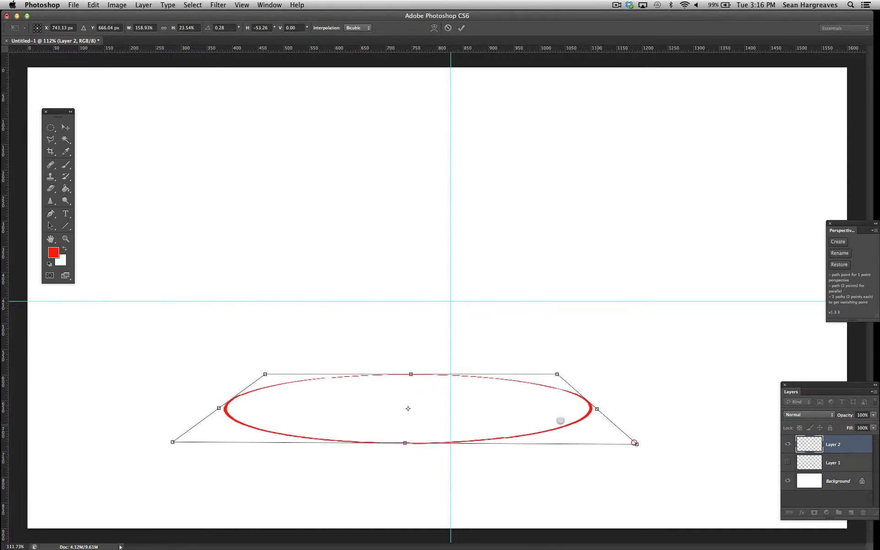
mouse_move(406, 442)
mouse_down()
mouse_move(340, 439)
mouse_move(470, 444)
mouse_move(346, 432)
mouse_move(441, 433)
mouse_move(373, 432)
mouse_move(396, 403)
mouse_move(373, 472)
mouse_move(403, 444)
mouse_move(403, 428)
mouse_move(397, 444)
mouse_up()
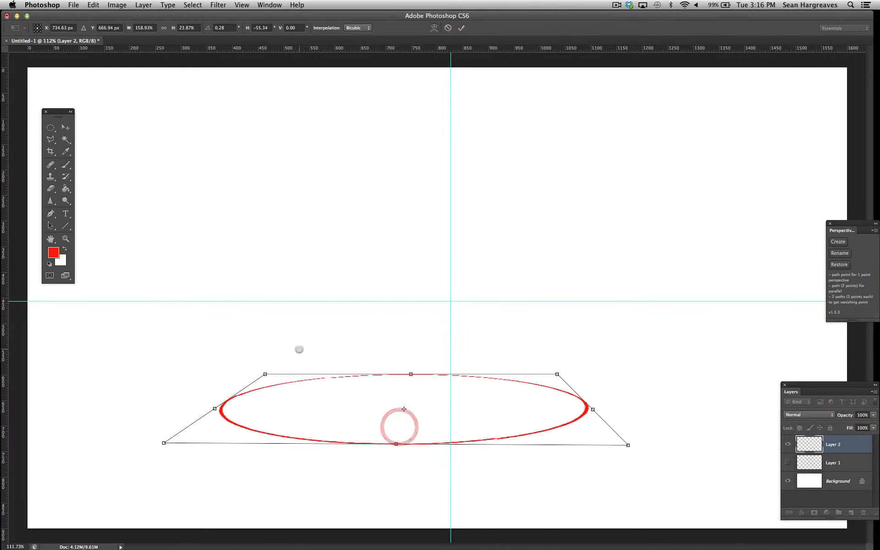
key(Return)
Draw a horizontal 1 px red line across the ellipse, slightly above its widest part.
click(65, 226)
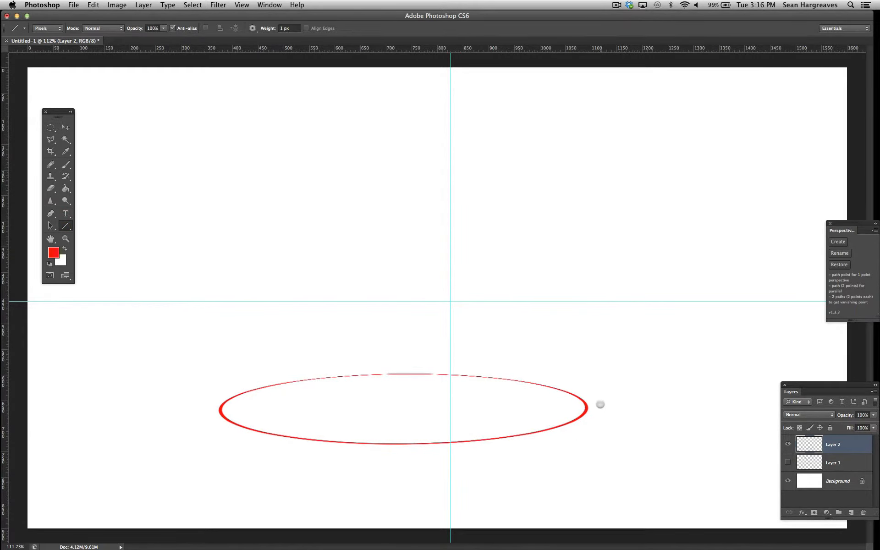
drag(603, 403, 195, 402)
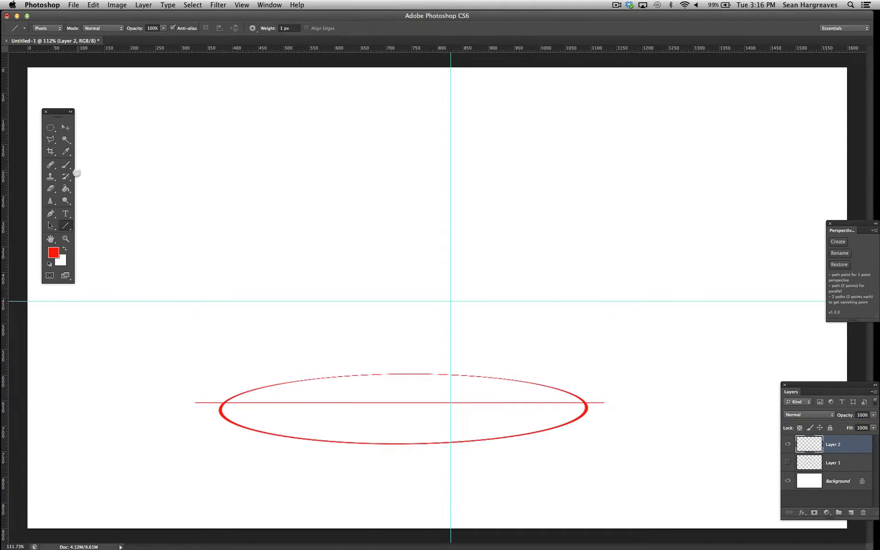
Paint two double-headed arrows with a small round brush, marking the ellipse's depth above and below the horizontal line.
click(66, 165)
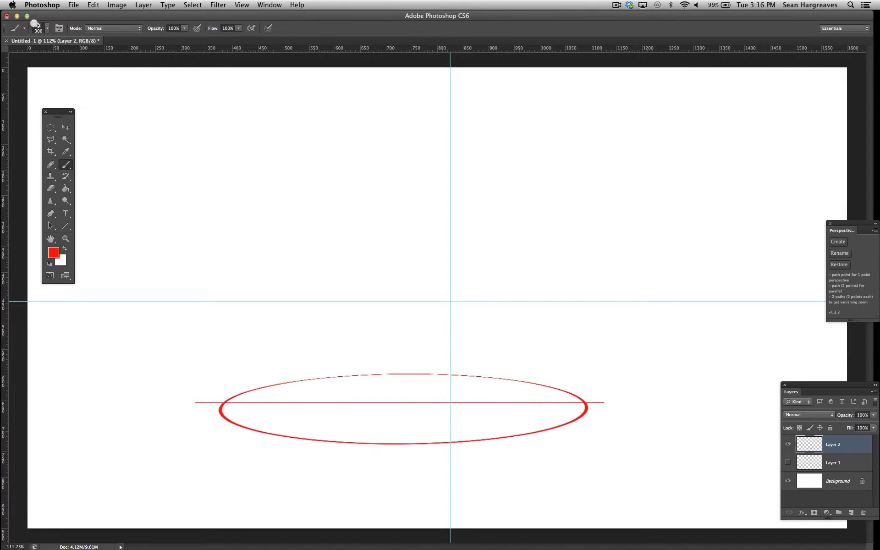
click(46, 28)
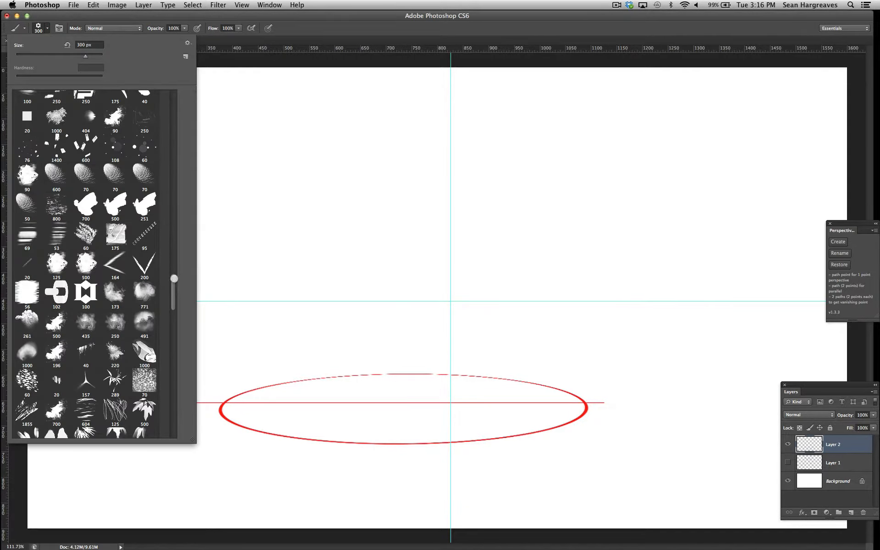
drag(174, 279, 153, 41)
double_click(57, 106)
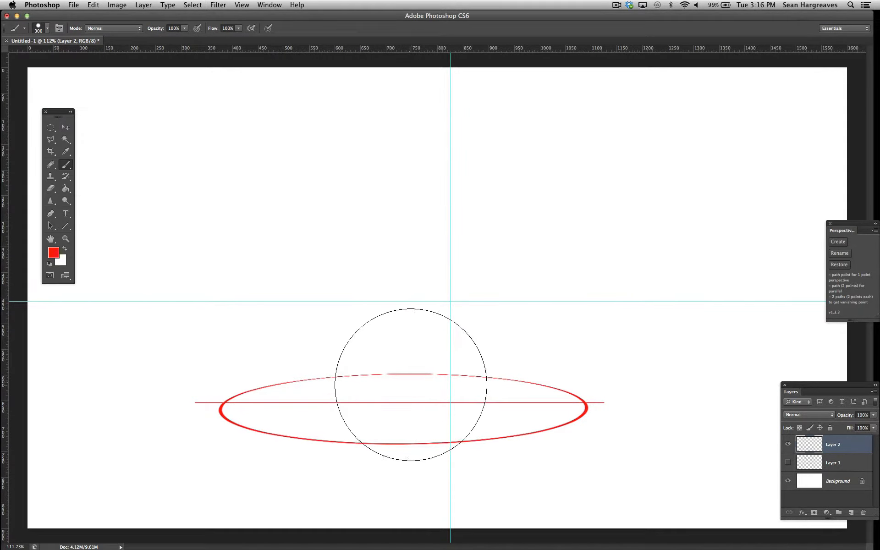
key(bracketleft)
key(bracketleft)
key(bracketleft)
key(bracketleft)
key(bracketleft)
key(bracketleft)
key(bracketleft)
key(bracketleft)
key(bracketleft)
key(bracketleft)
key(bracketleft)
key(bracketleft)
key(bracketleft)
key(bracketleft)
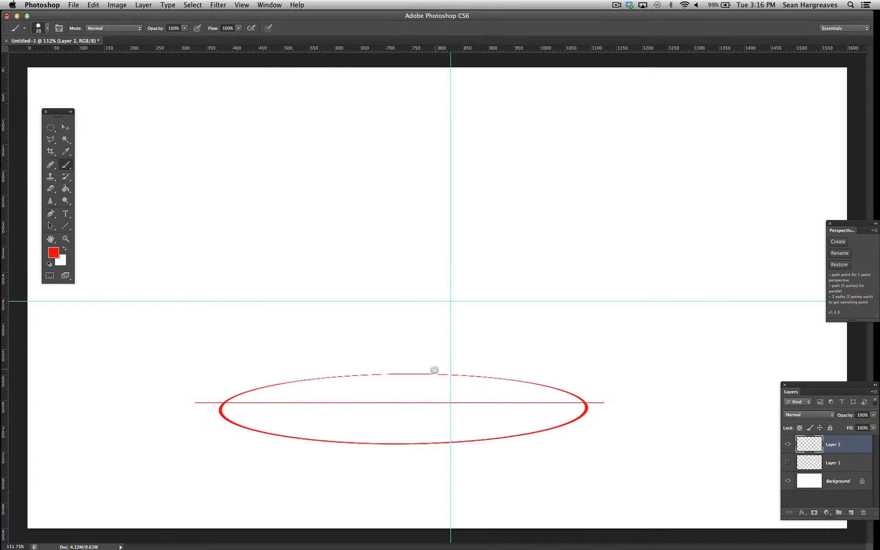
key(bracketleft)
key(bracketleft)
mouse_move(416, 373)
mouse_down()
mouse_move(406, 402)
mouse_move(410, 381)
mouse_up()
key(bracketright)
key(bracketright)
key(bracketright)
mouse_move(411, 395)
mouse_down()
mouse_move(414, 436)
mouse_move(392, 431)
mouse_move(414, 405)
mouse_move(398, 442)
mouse_move(408, 409)
mouse_move(404, 437)
mouse_move(396, 435)
mouse_move(415, 415)
mouse_up()
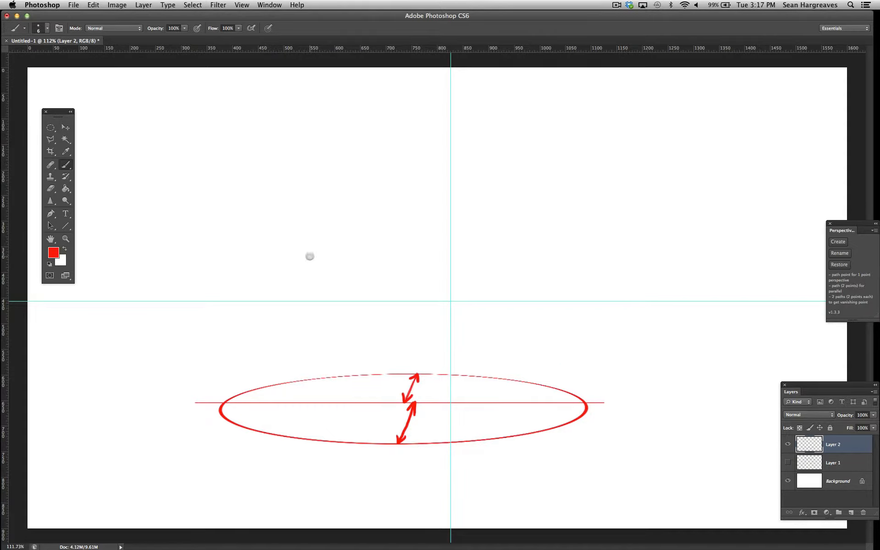
Delete the layer holding the ellipse and show Layer 1 again.
key(BackSpace)
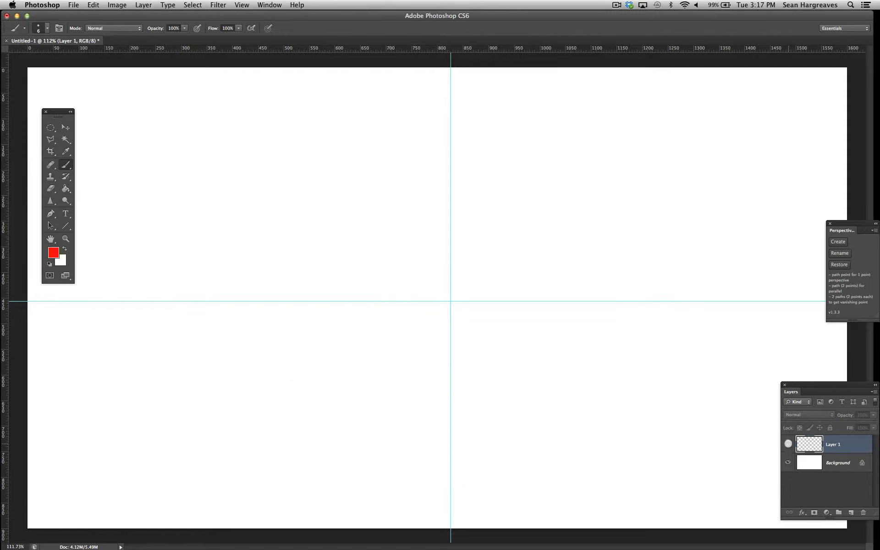
click(788, 444)
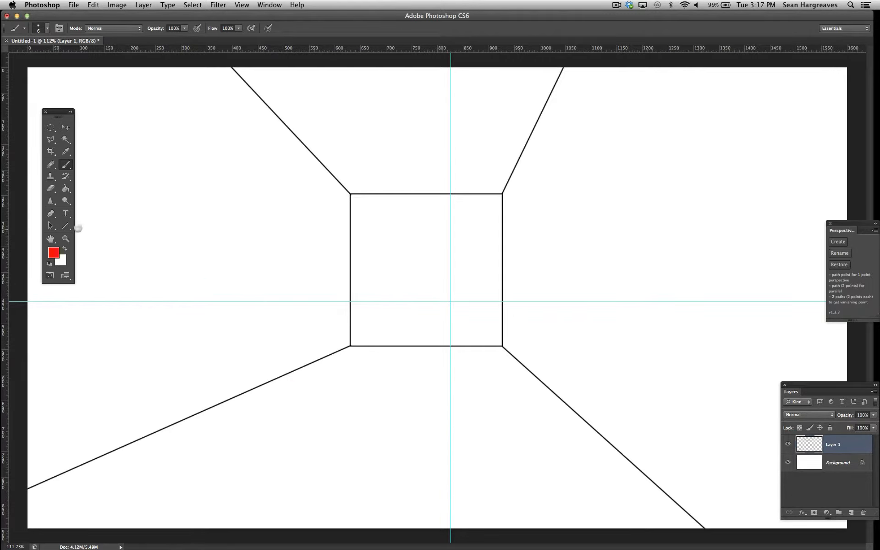
Set the Line tool's weight to 2 px.
click(65, 226)
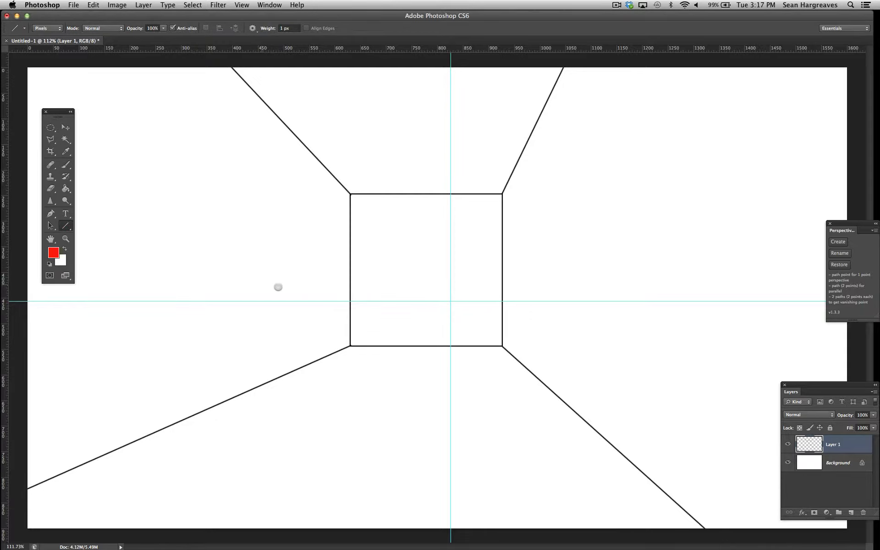
click(288, 29)
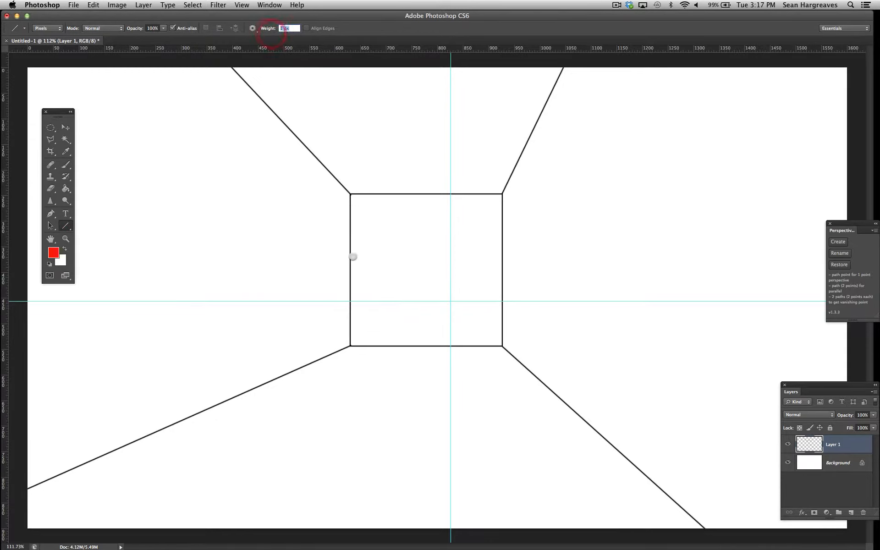
key(Return)
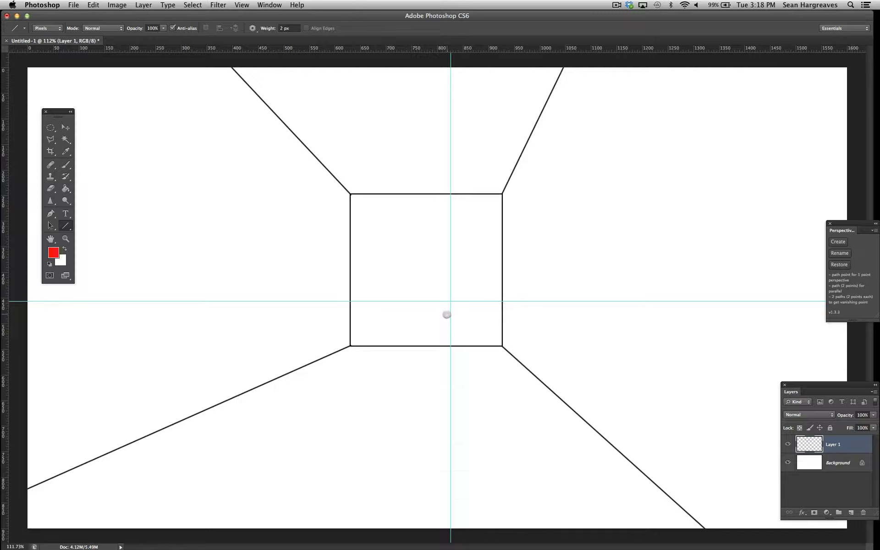
drag(441, 316, 446, 317)
click(93, 5)
click(103, 14)
drag(501, 345, 351, 195)
click(93, 4)
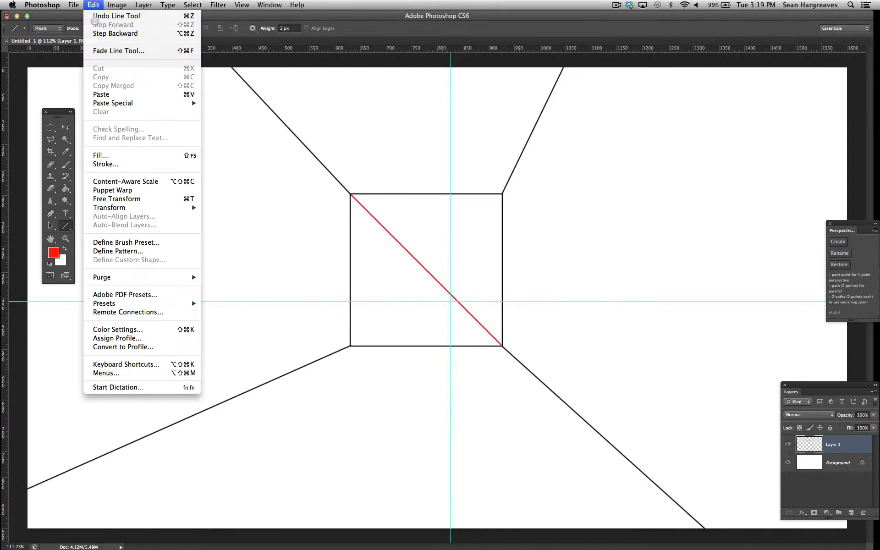
click(96, 12)
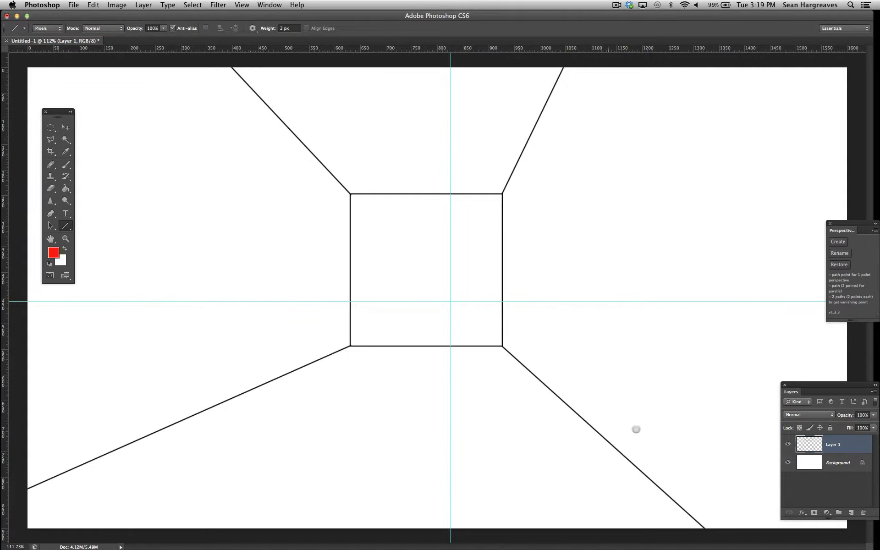
Add a new layer and draw two red 2 px diagonals connecting opposite corners of the room's back wall.
click(851, 512)
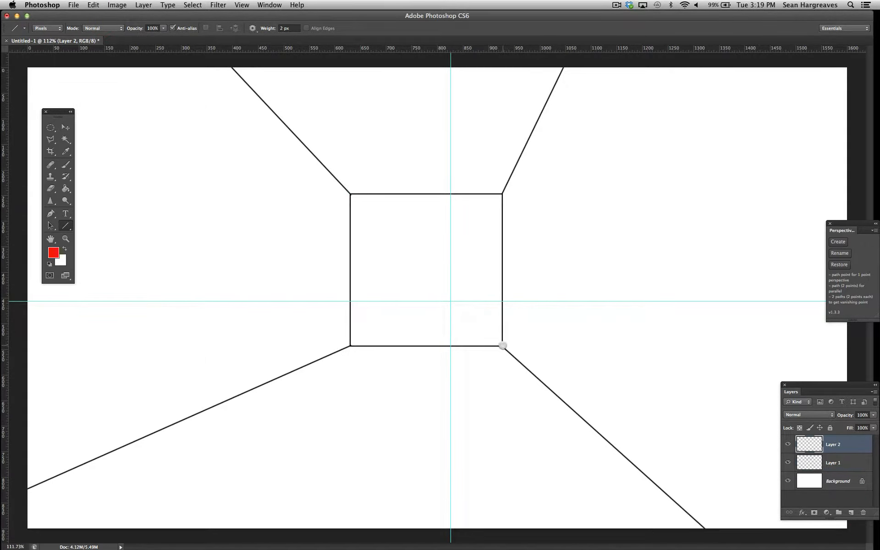
drag(502, 346, 351, 195)
drag(501, 194, 350, 347)
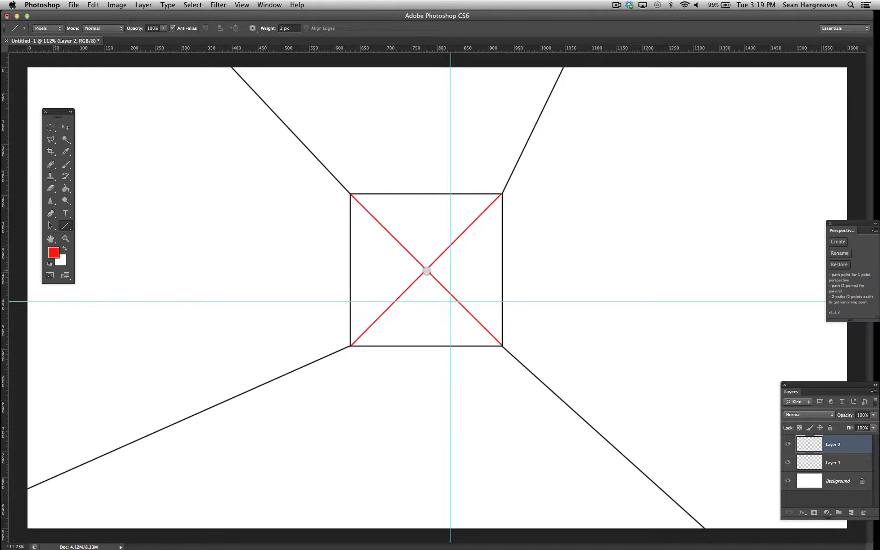
Draw a red line from the diagonals' crossing down to the floor edge, and another from the vanishing point through its foot to the foreground.
drag(426, 271, 422, 347)
drag(450, 302, 324, 539)
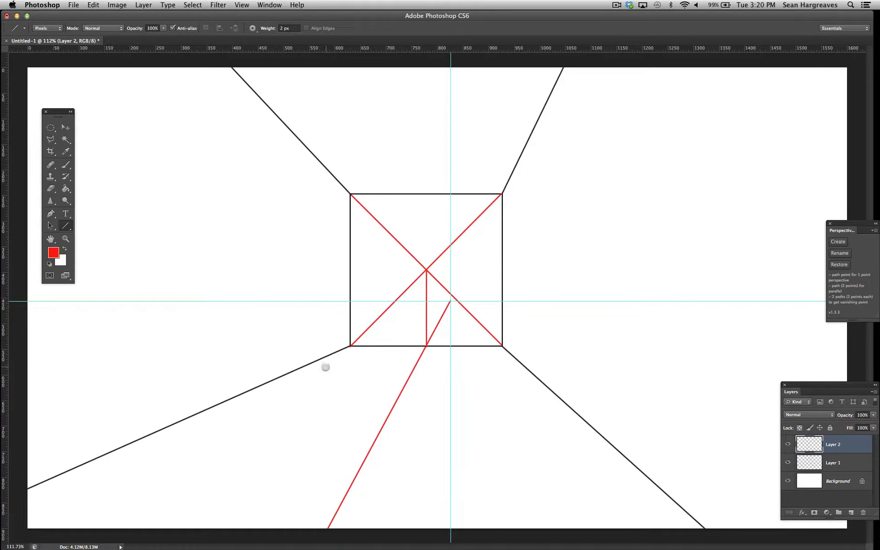
Add a new layer and construct receding red floor divisions, using diagonals through the center line to locate each following horizontal.
click(850, 512)
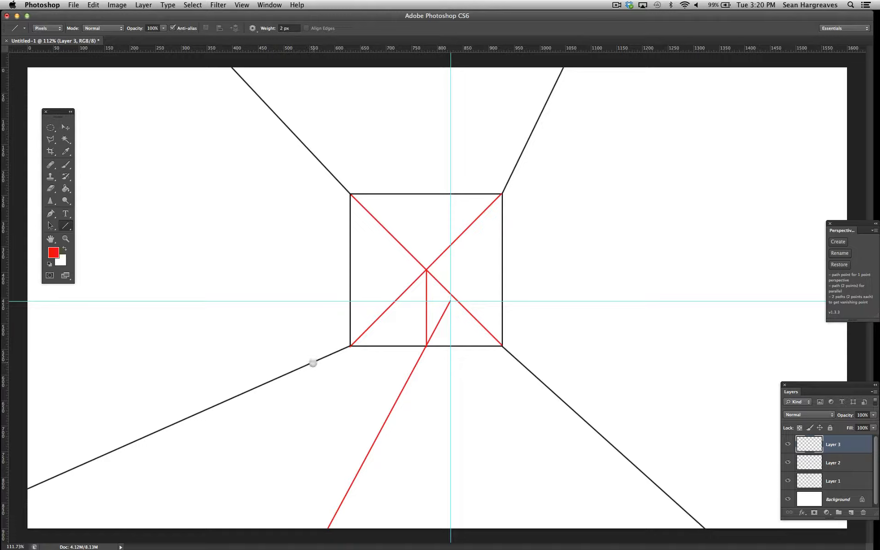
drag(313, 363, 520, 382)
drag(350, 346, 555, 395)
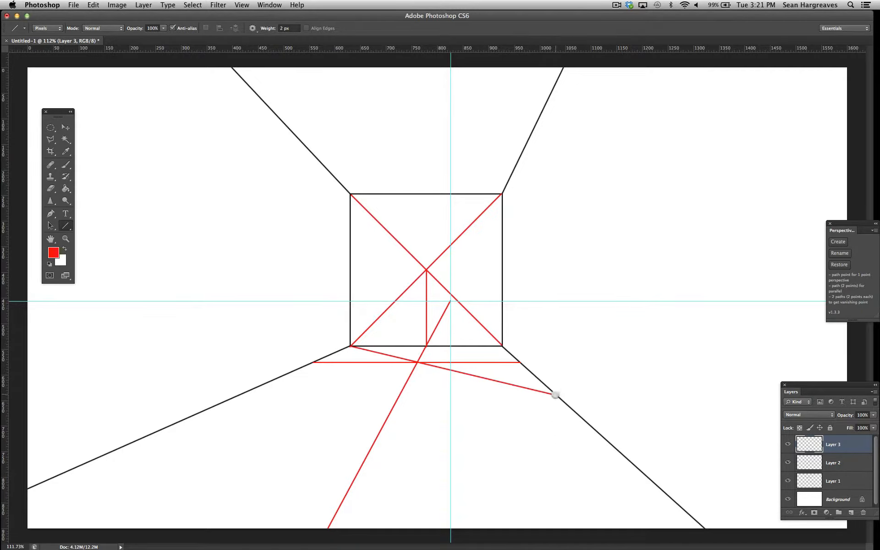
drag(555, 394, 241, 409)
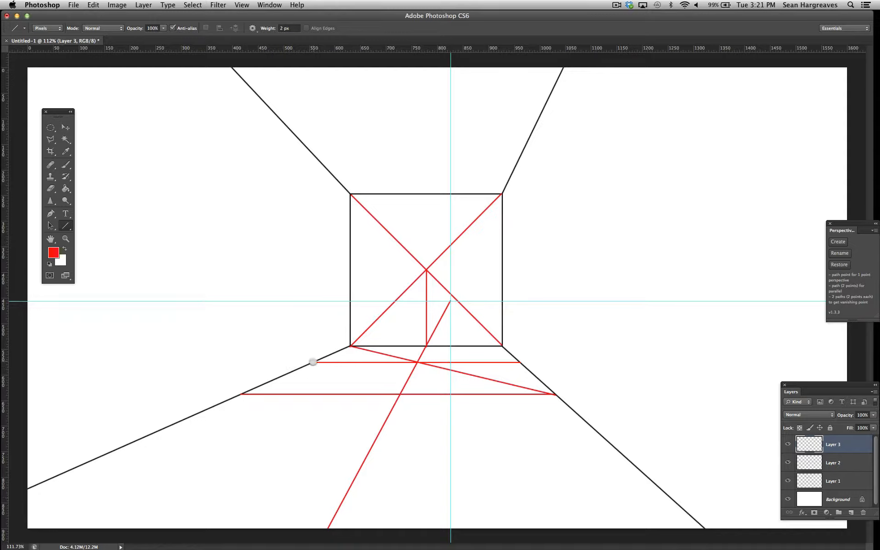
drag(314, 362, 28, 491)
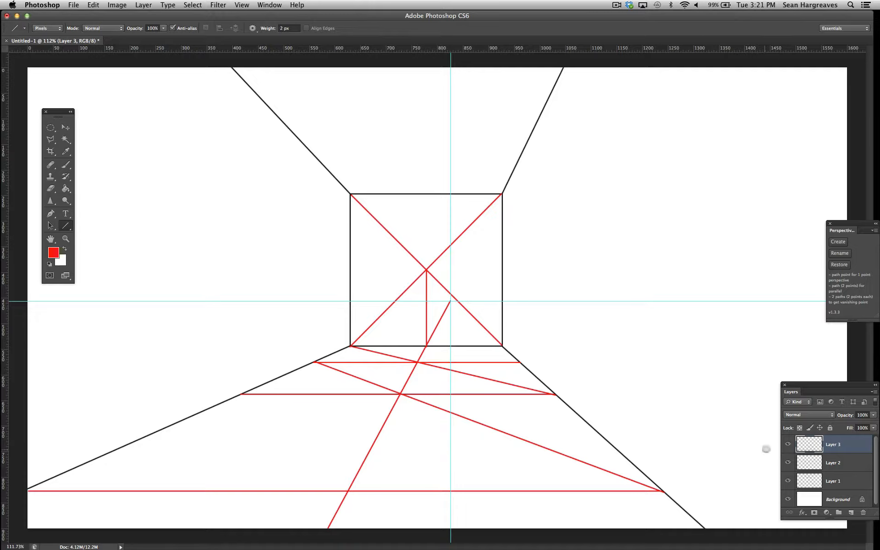
click(788, 444)
click(788, 444)
Add another layer, hide Layer 3, and construct more closely spaced floor divisions with red horizontals and diagonals through the center line.
click(851, 512)
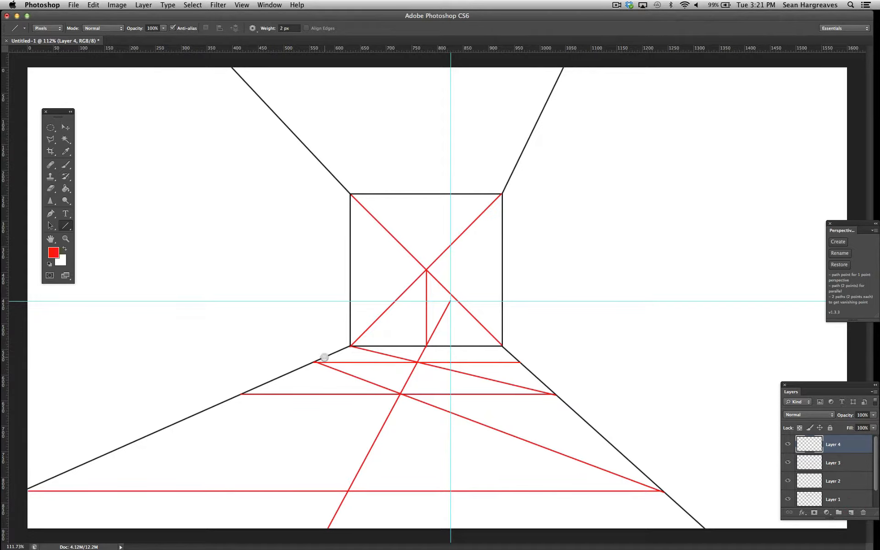
drag(324, 357, 514, 357)
click(786, 460)
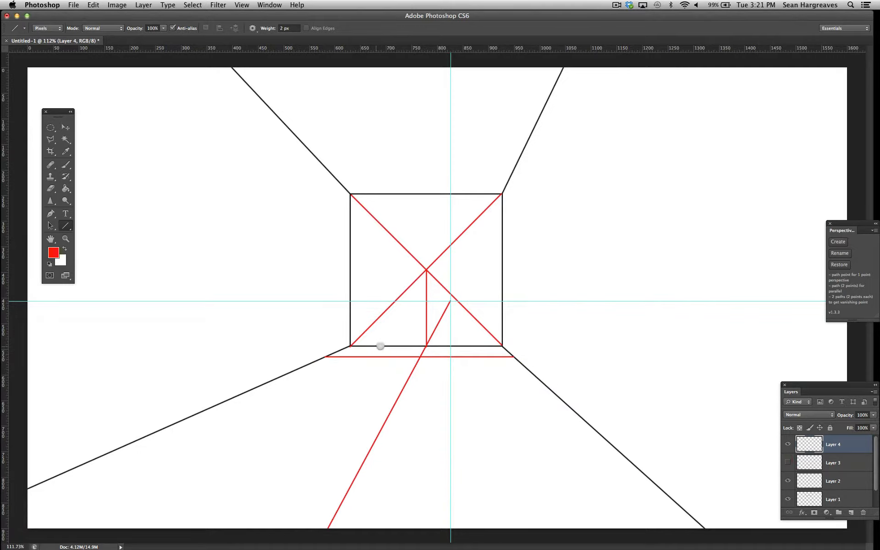
mouse_move(349, 348)
mouse_down()
mouse_move(558, 377)
mouse_move(284, 379)
mouse_move(344, 361)
mouse_move(574, 403)
mouse_move(227, 395)
mouse_up()
key(Escape)
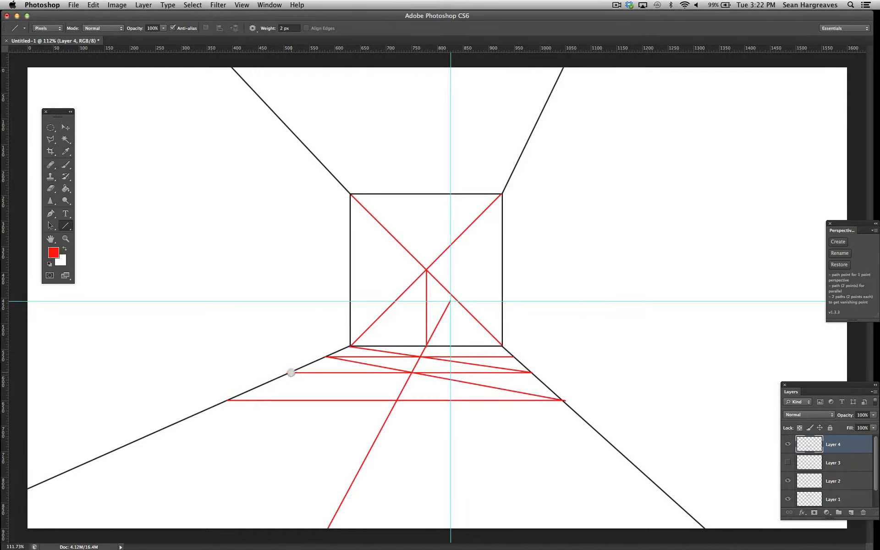
drag(290, 372, 85, 453)
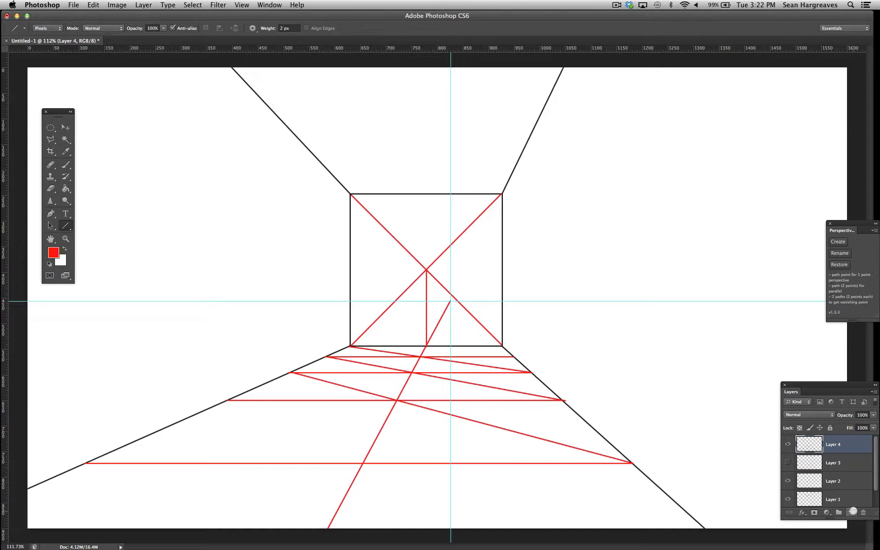
Add a new layer above Layer 4 and set the foreground color to black (000000).
click(850, 512)
click(788, 462)
click(788, 462)
click(65, 248)
click(53, 252)
text(000000)
key(Return)
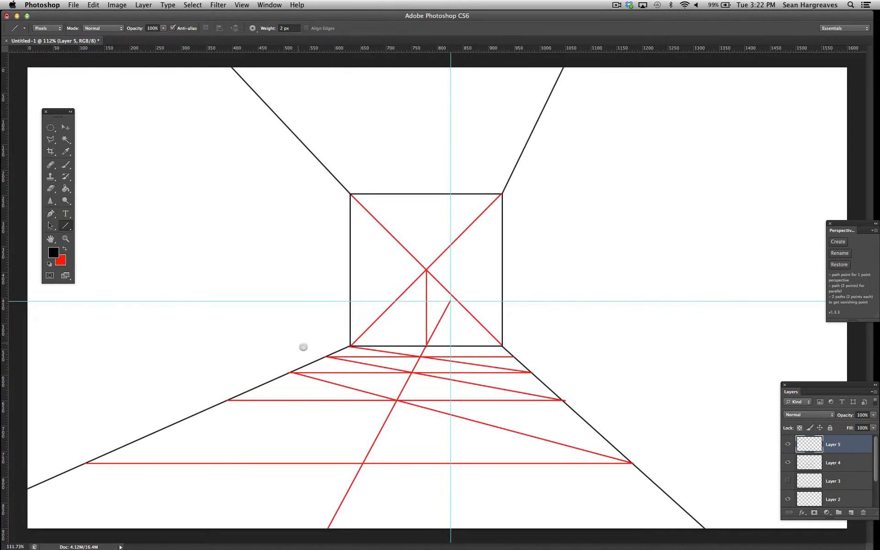
Trace the four horizontal floor divisions in black and hide the red construction on Layer 4 and Layer 2.
drag(326, 357, 512, 356)
drag(290, 373, 530, 371)
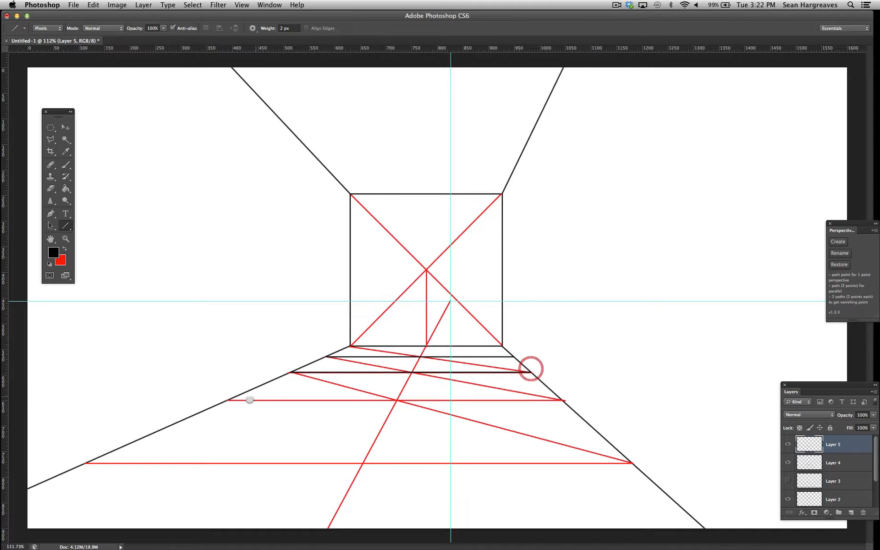
drag(228, 400, 564, 400)
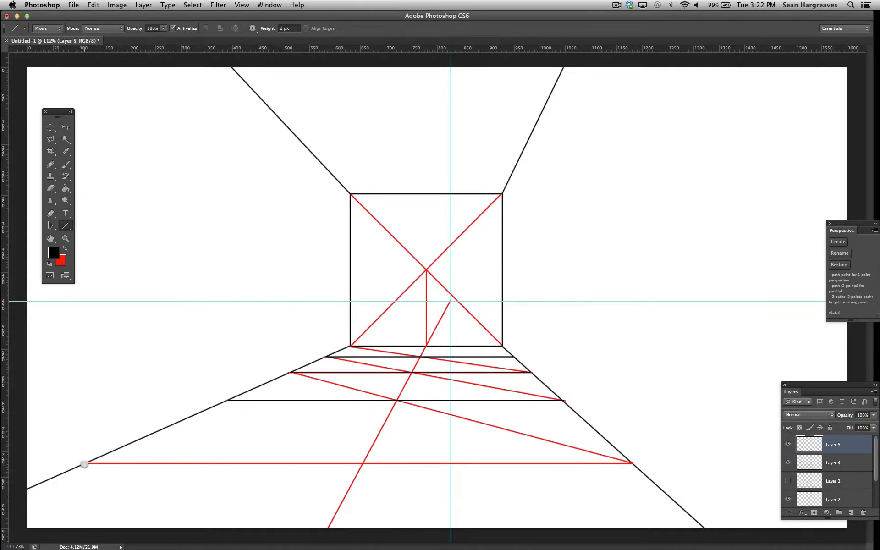
drag(84, 464, 632, 463)
click(788, 462)
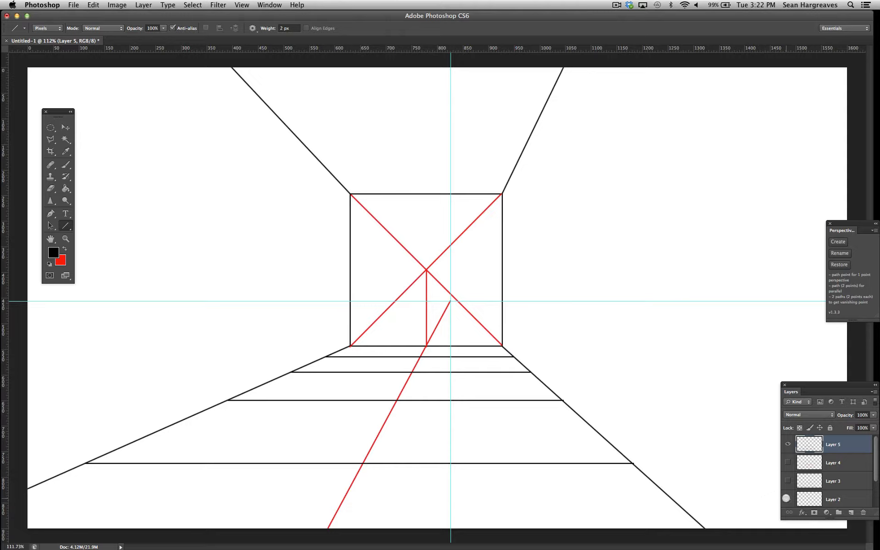
click(787, 499)
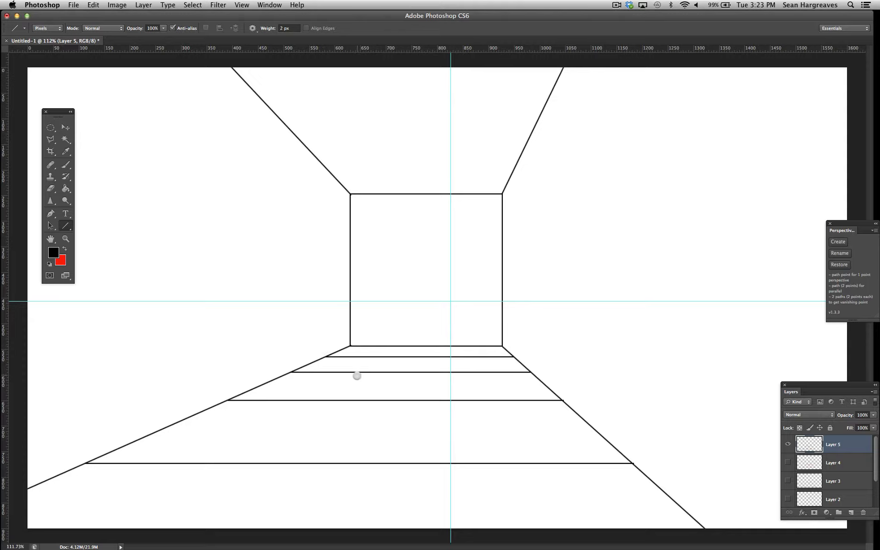
Add a new layer and make a large circular selection centered on the horizon line over the back wall.
click(852, 513)
click(51, 127)
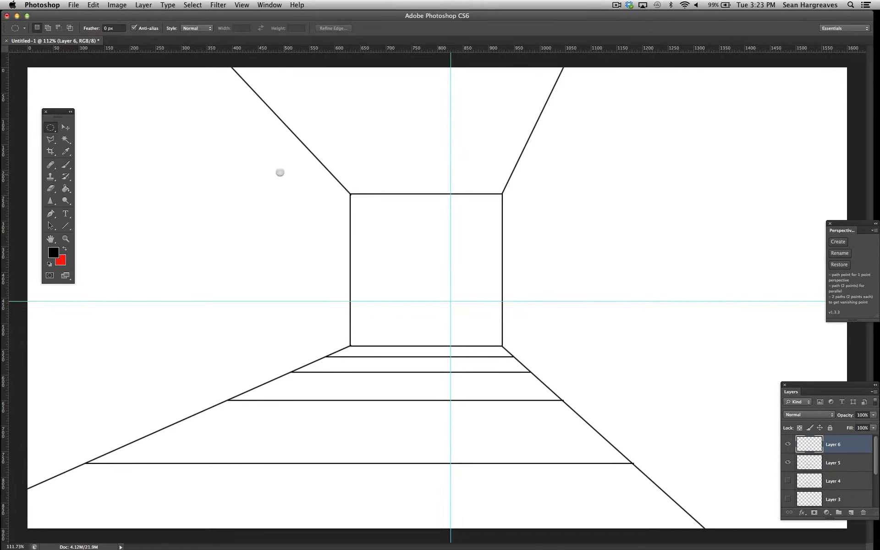
drag(247, 158, 687, 496)
drag(393, 301, 386, 274)
Fill the circular selection with a mid grey and deselect it.
click(53, 252)
drag(73, 118, 66, 111)
key(Return)
click(65, 188)
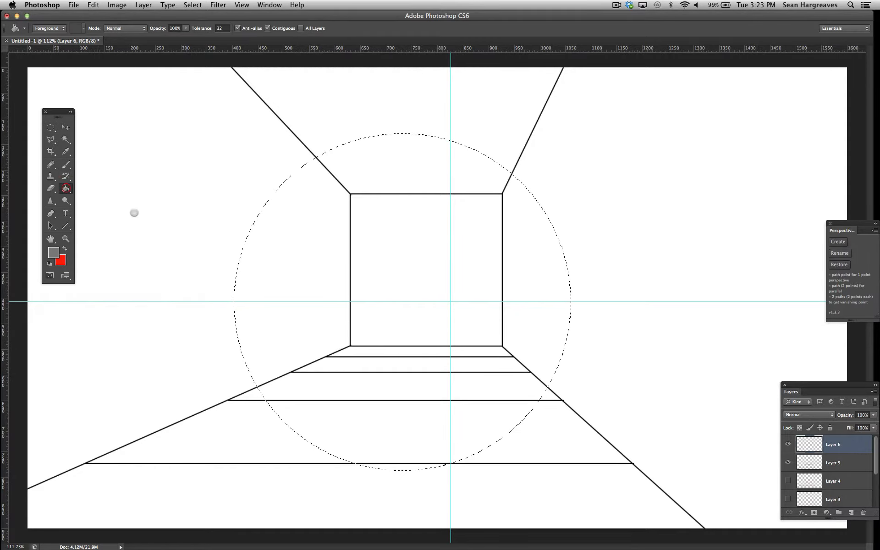
click(354, 287)
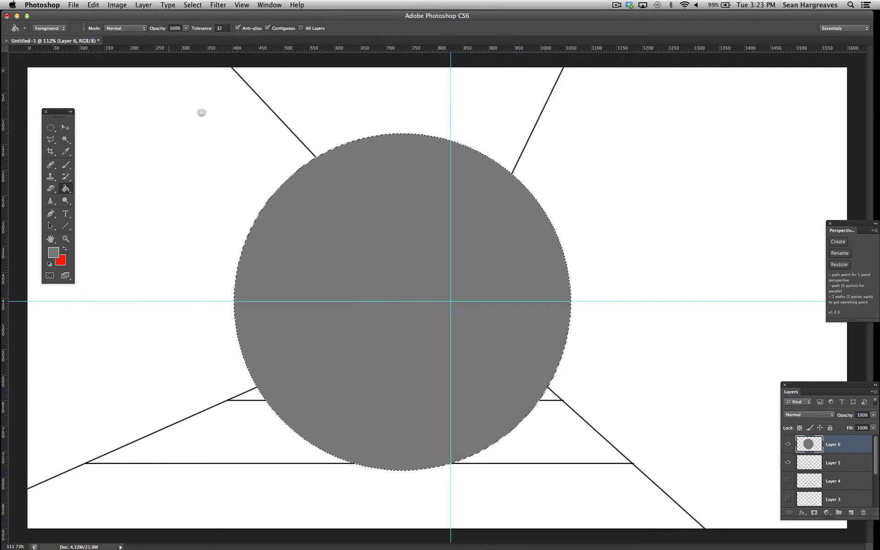
click(192, 5)
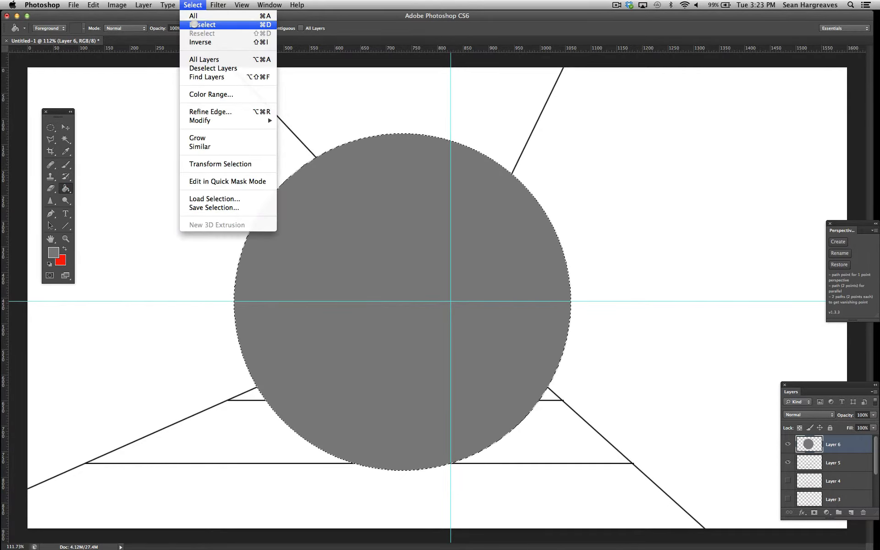
click(195, 25)
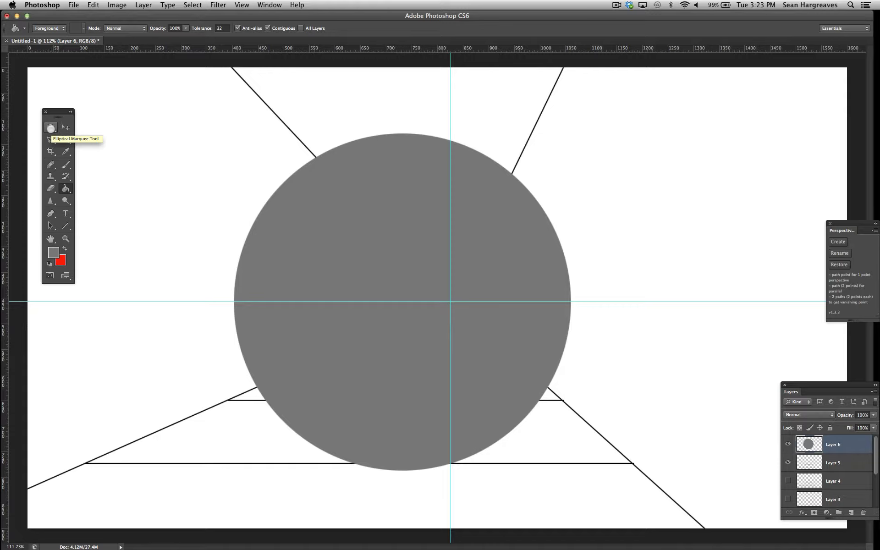
Cut a concentric hole about half the diameter out of the grey circle to form a ring, then deselect.
click(50, 128)
drag(338, 235, 529, 407)
drag(428, 324, 407, 305)
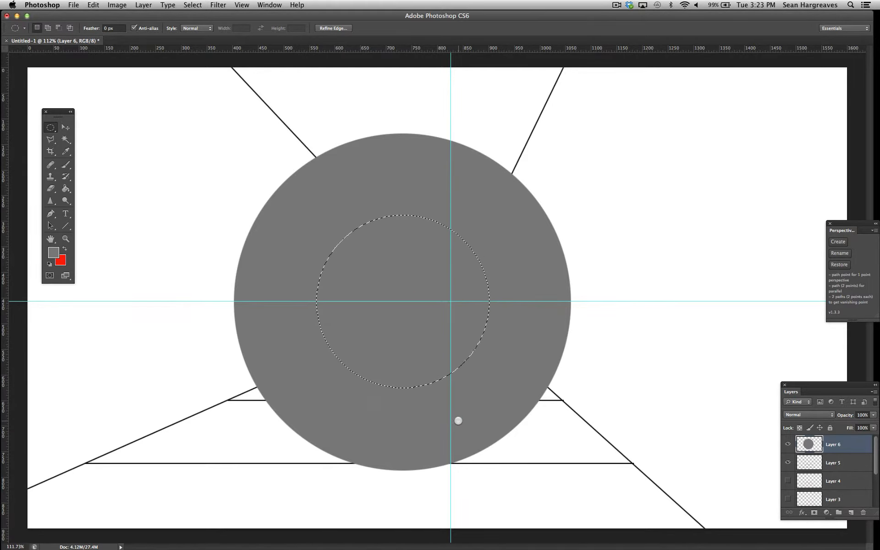
key(Delete)
click(192, 5)
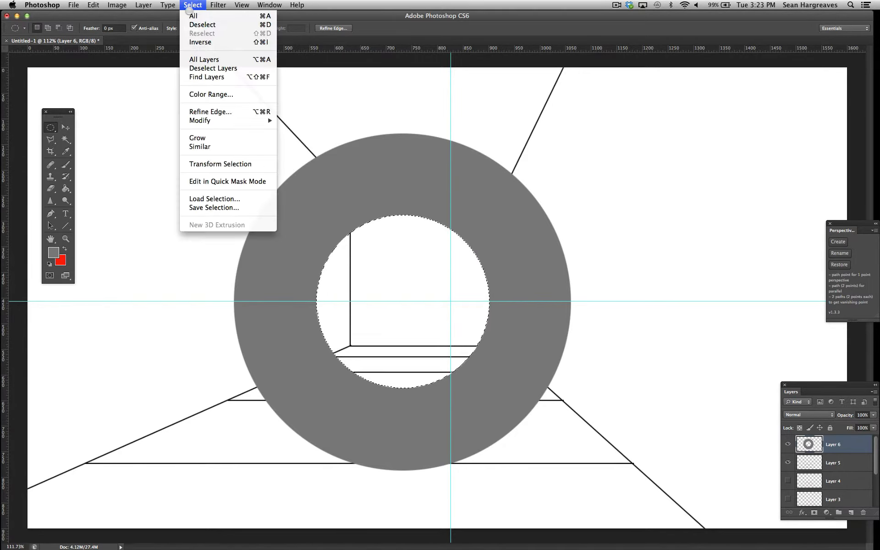
click(202, 24)
drag(797, 385, 702, 277)
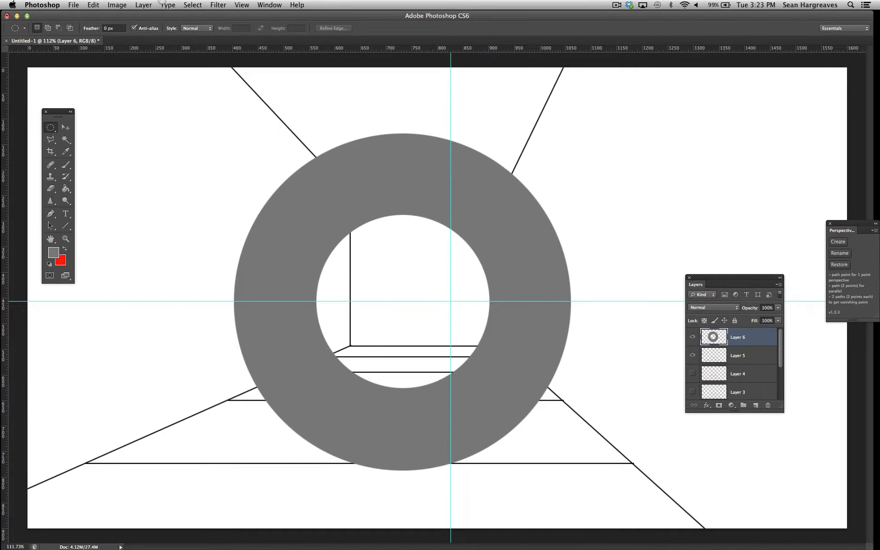
Create a new layer as a clipping mask on the grey ring's layer.
click(146, 4)
mouse_move(148, 17)
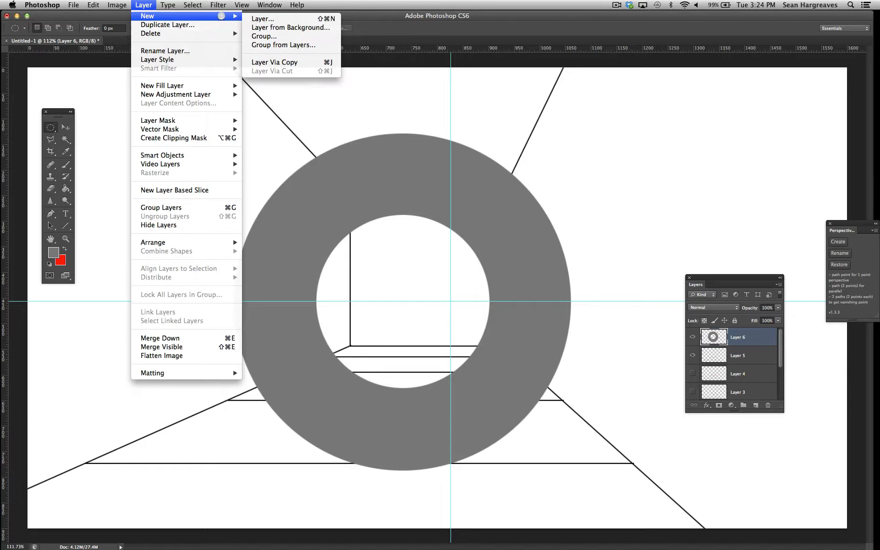
click(260, 19)
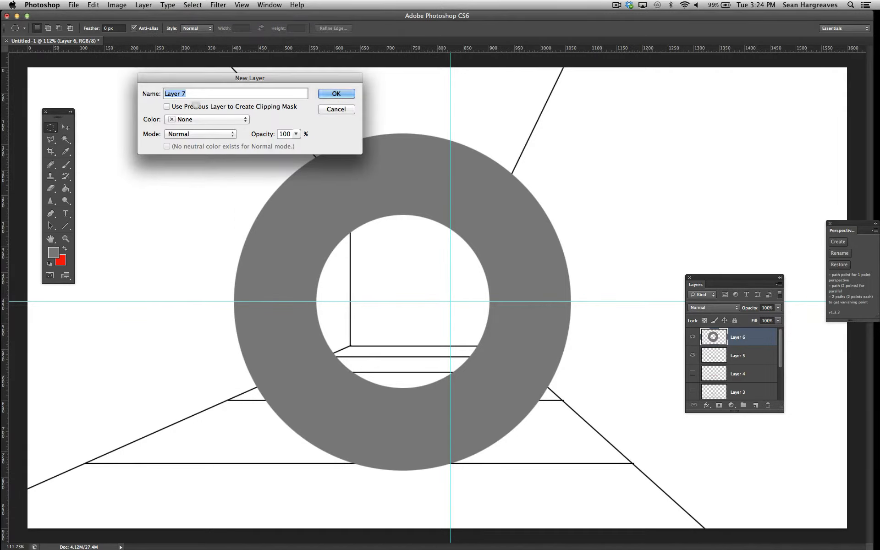
click(197, 106)
click(329, 94)
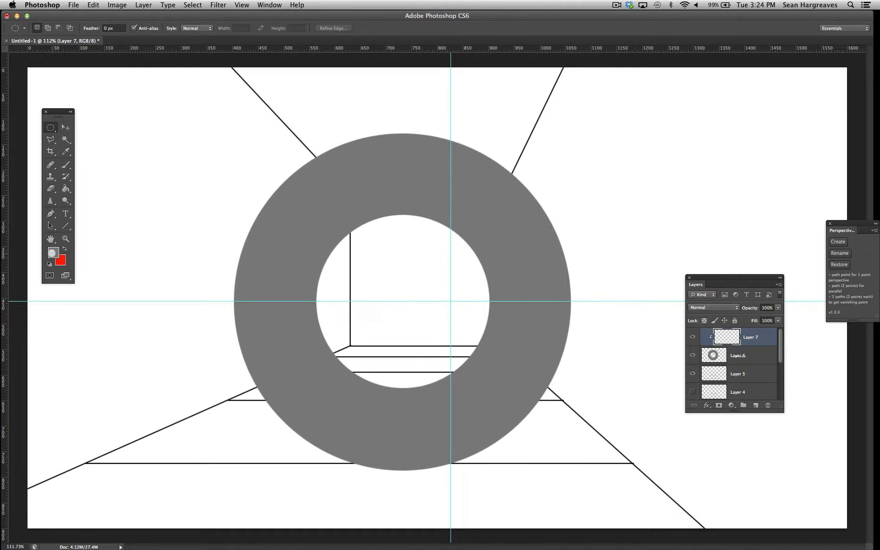
Set the foreground to near-black and switch to the Brush tool, undoing a test stroke on the ring.
click(52, 253)
drag(105, 109, 56, 159)
key(Return)
click(65, 164)
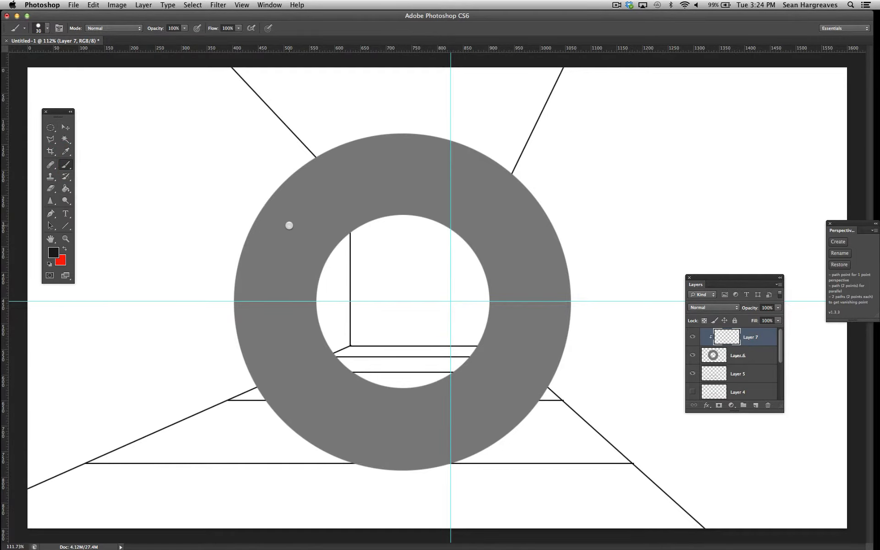
mouse_move(305, 215)
mouse_down()
mouse_move(264, 198)
mouse_move(311, 210)
mouse_move(355, 270)
mouse_move(271, 204)
mouse_move(367, 277)
mouse_move(286, 251)
mouse_move(242, 266)
mouse_move(311, 296)
mouse_move(338, 336)
mouse_move(237, 372)
mouse_up()
key(super+z)
Choose the 1797 px circular mechanical-pattern brush preset.
click(45, 28)
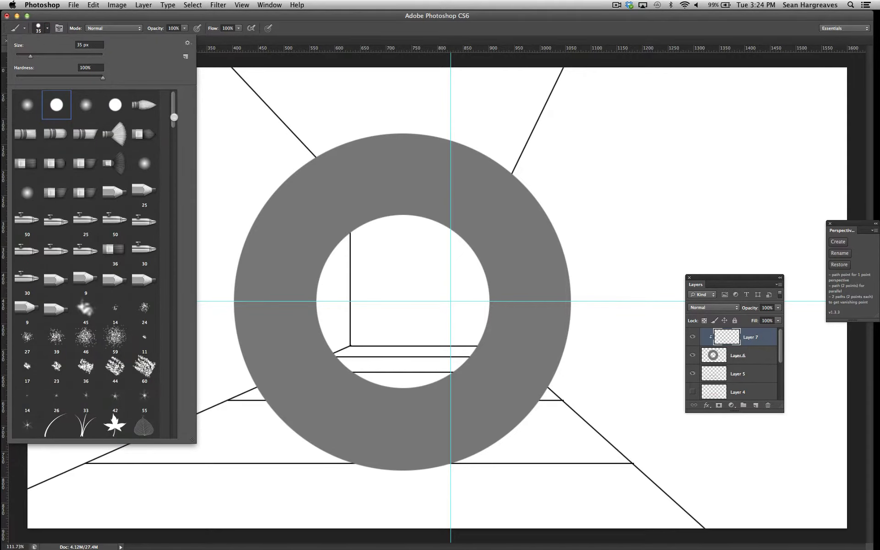
scroll(92, 263, down, 10)
scroll(91, 264, down, 15)
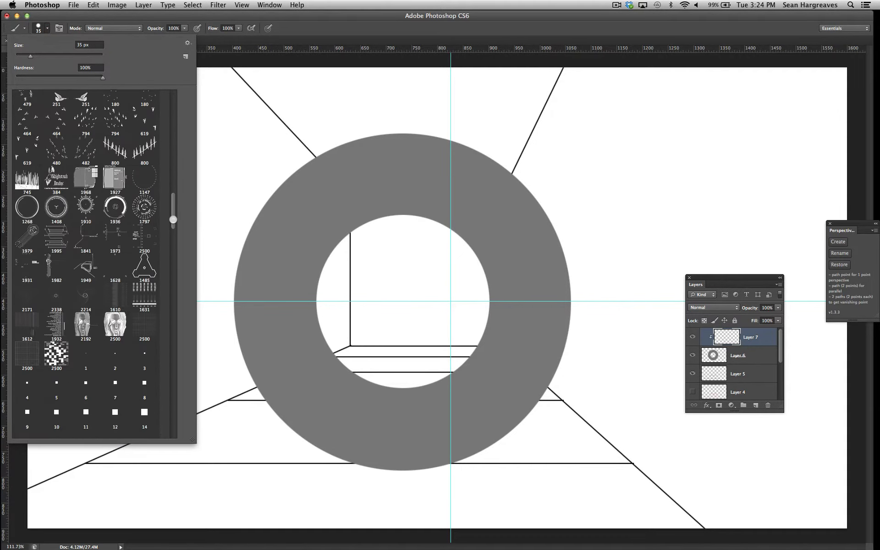
scroll(92, 263, down, 9)
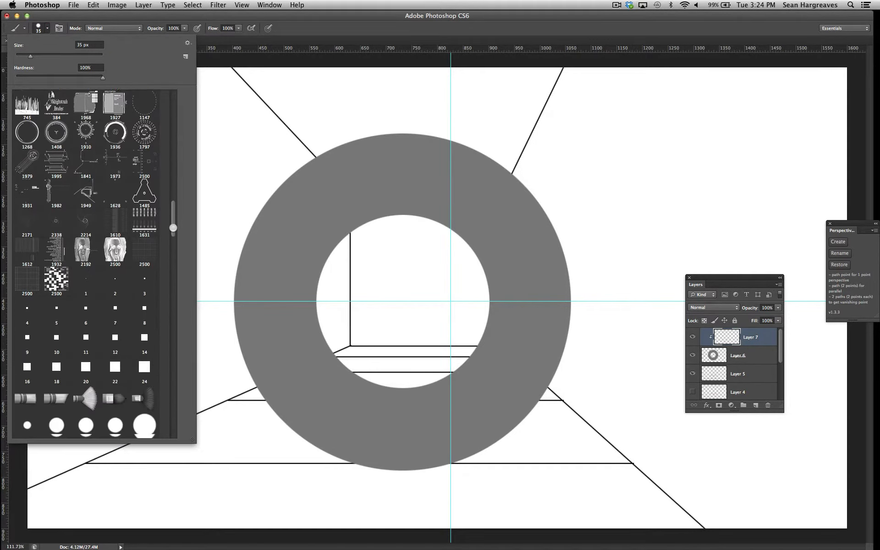
scroll(92, 264, down, 1)
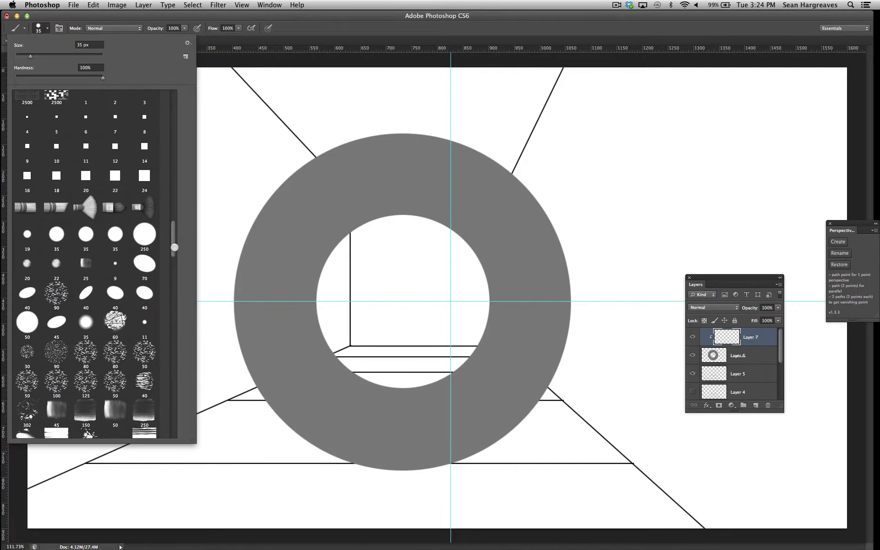
drag(175, 248, 173, 199)
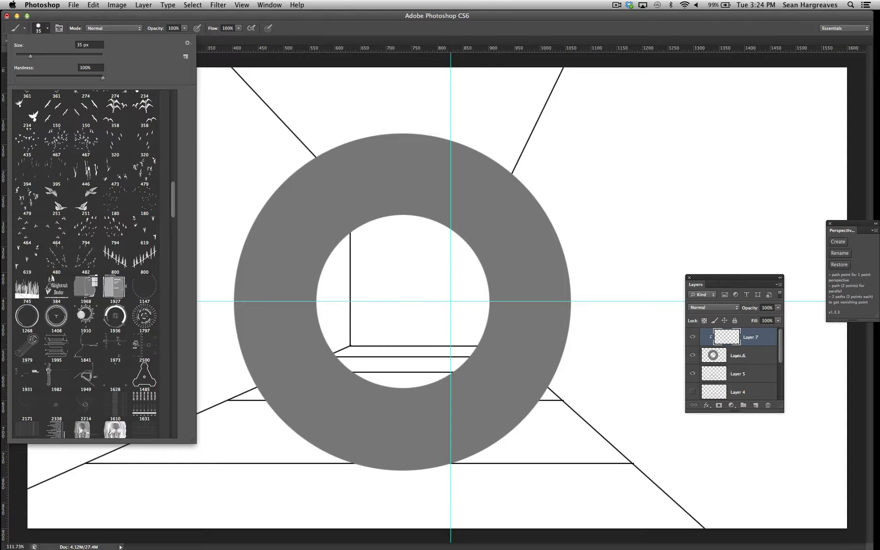
click(142, 316)
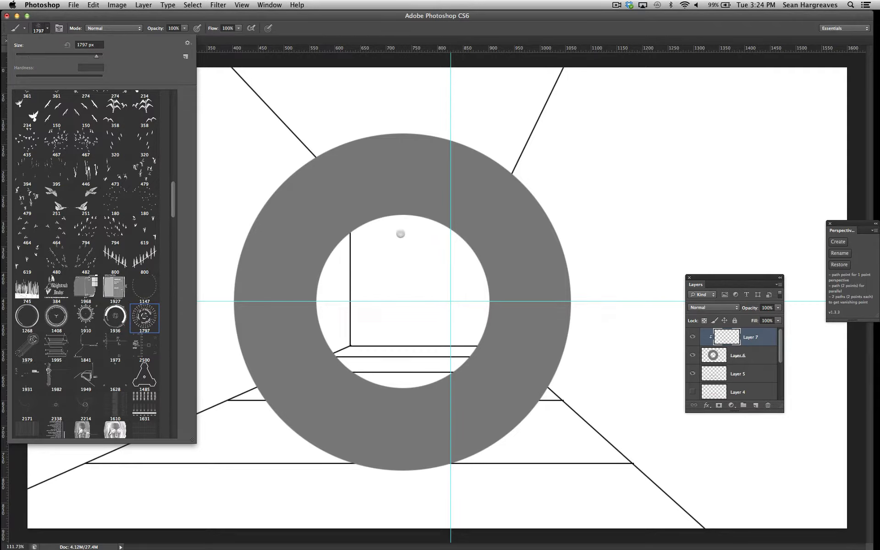
Reduce the brush size to 191 px.
drag(97, 57, 59, 58)
drag(60, 56, 79, 57)
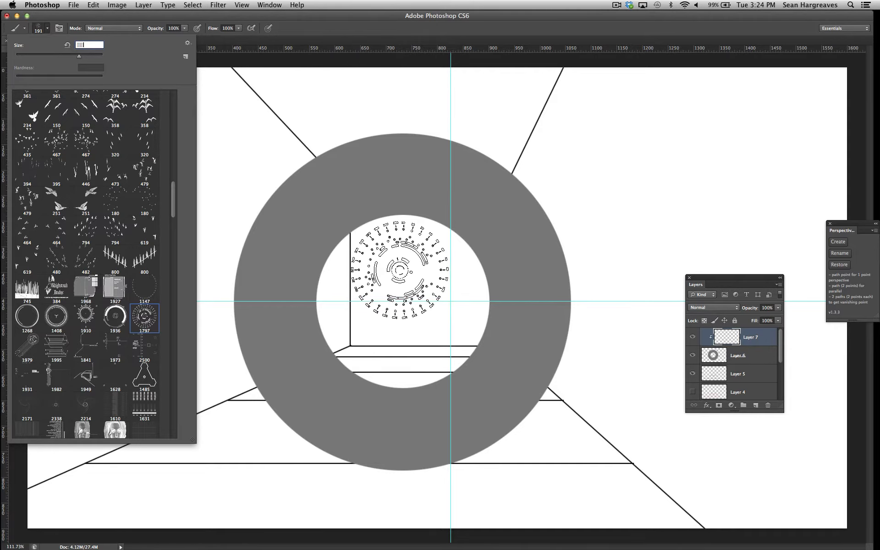
click(275, 23)
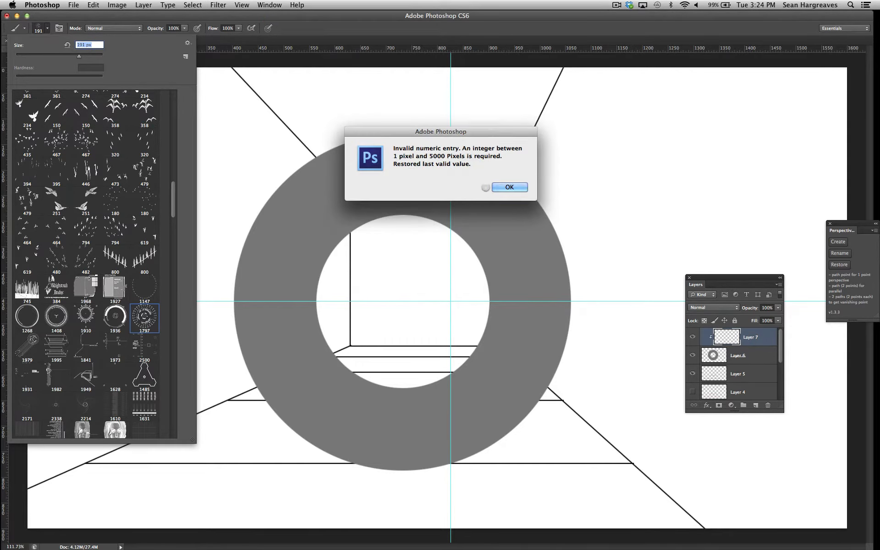
click(495, 187)
click(292, 110)
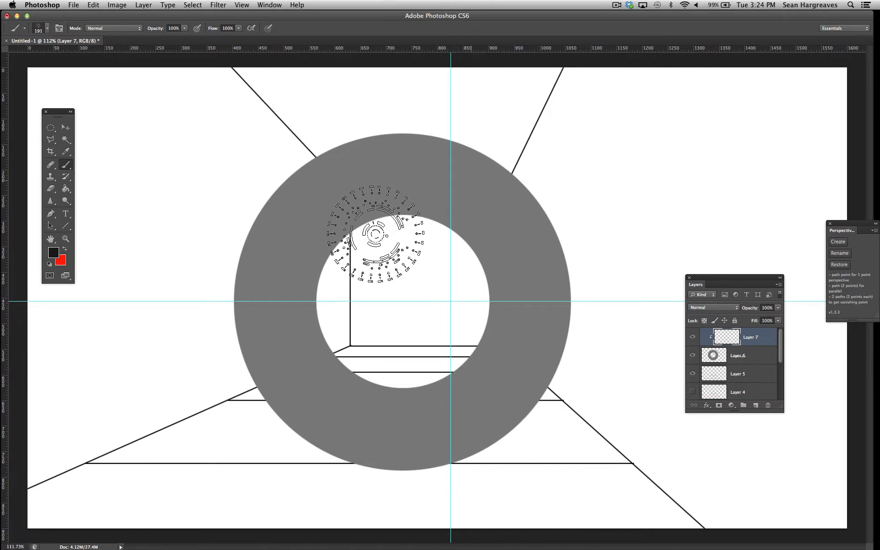
Set the brush size to 600 px and stamp the numbered circular pattern once, centred on the grey ring.
key(bracketright)
key(bracketright)
key(bracketright)
key(bracketright)
key(bracketright)
key(bracketright)
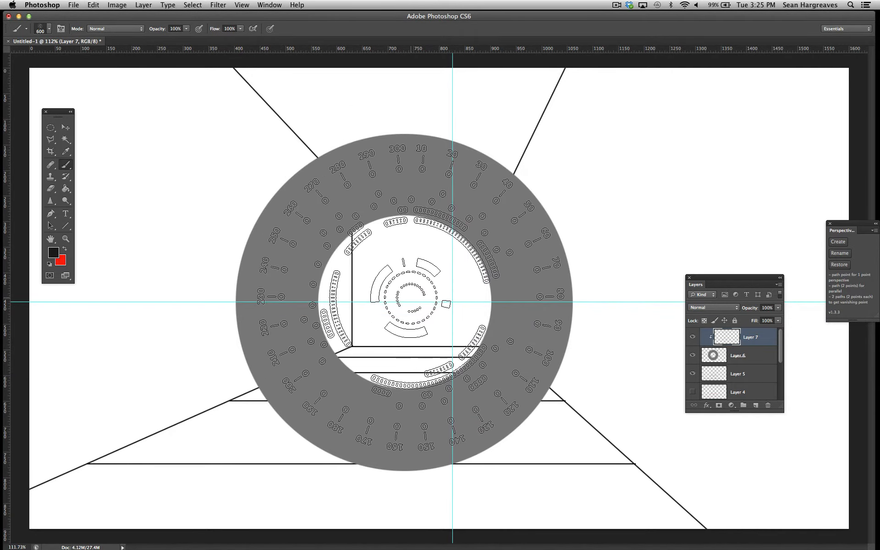
key(bracketleft)
key(bracketleft)
key(bracketleft)
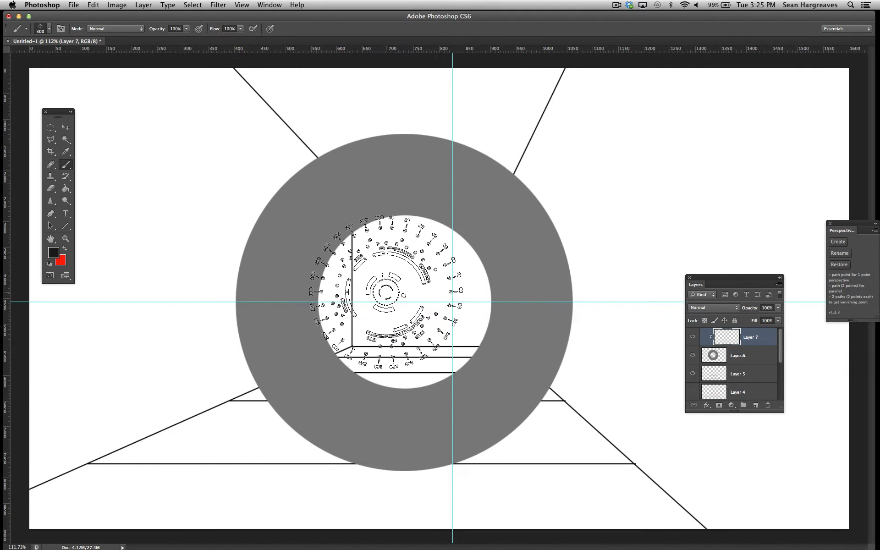
key(bracketright)
key(bracketright)
key(bracketright)
key(bracketright)
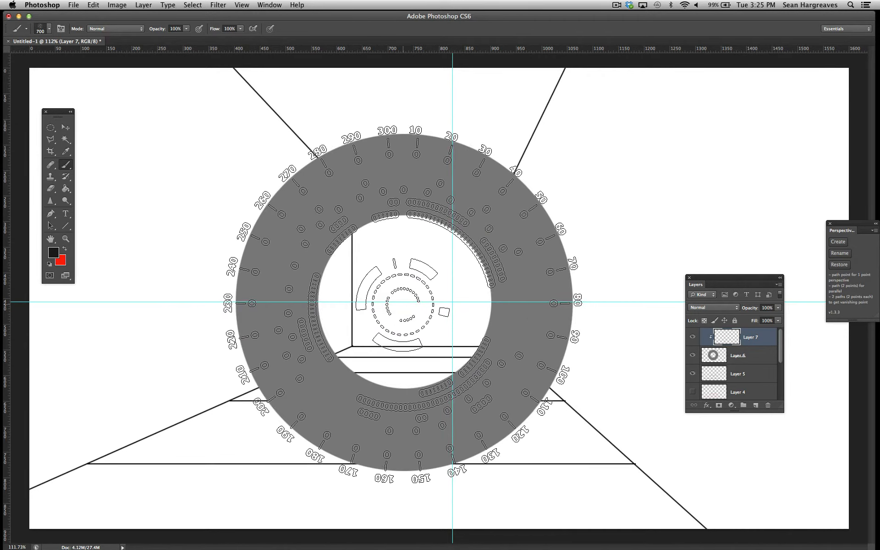
key(bracketleft)
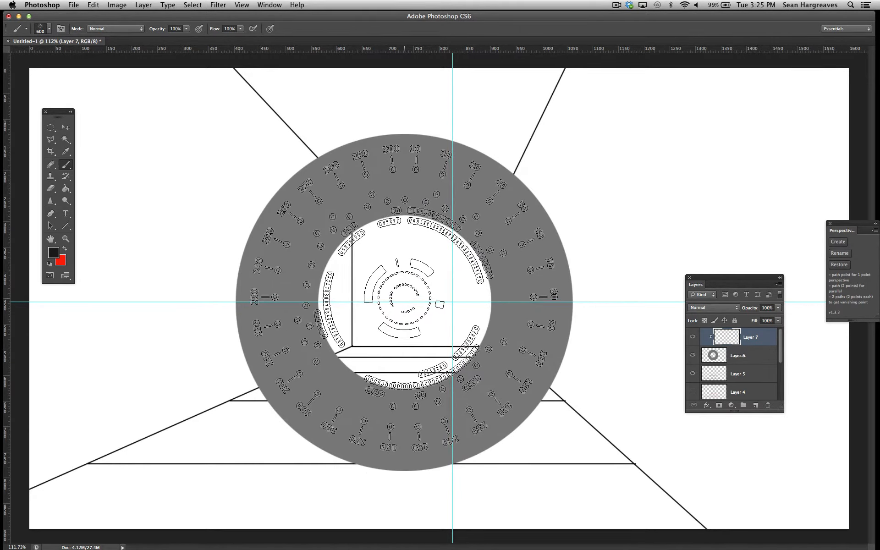
click(404, 302)
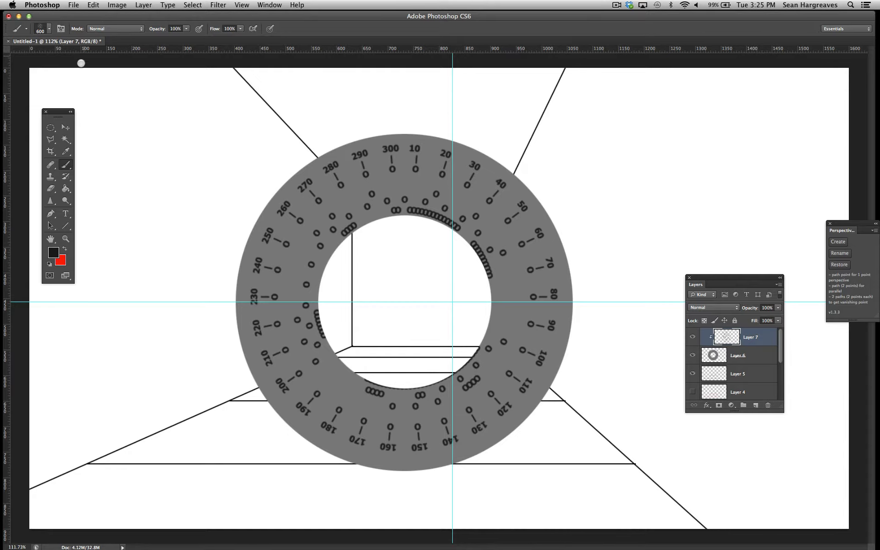
Nudge the stamped pattern down slightly to centre it on the ring and merge it down into the ring's layer.
click(65, 127)
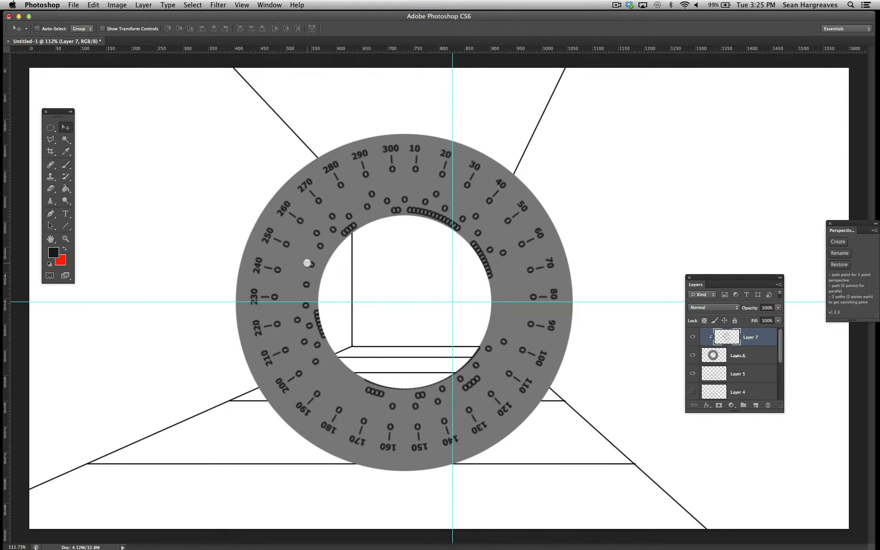
drag(308, 258, 308, 261)
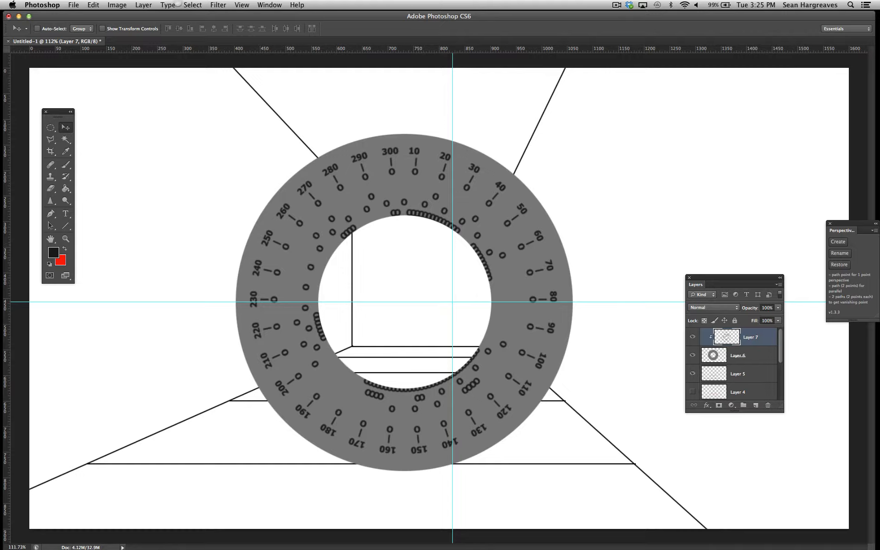
click(143, 4)
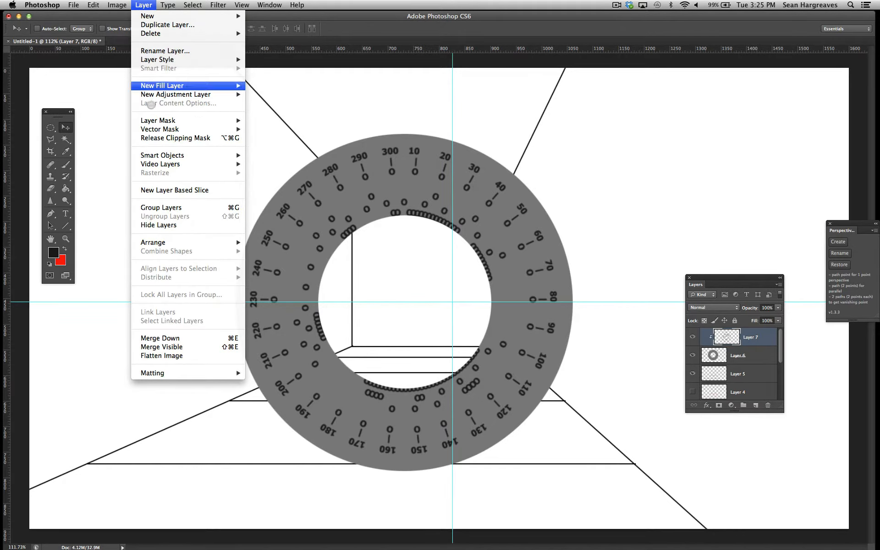
click(180, 337)
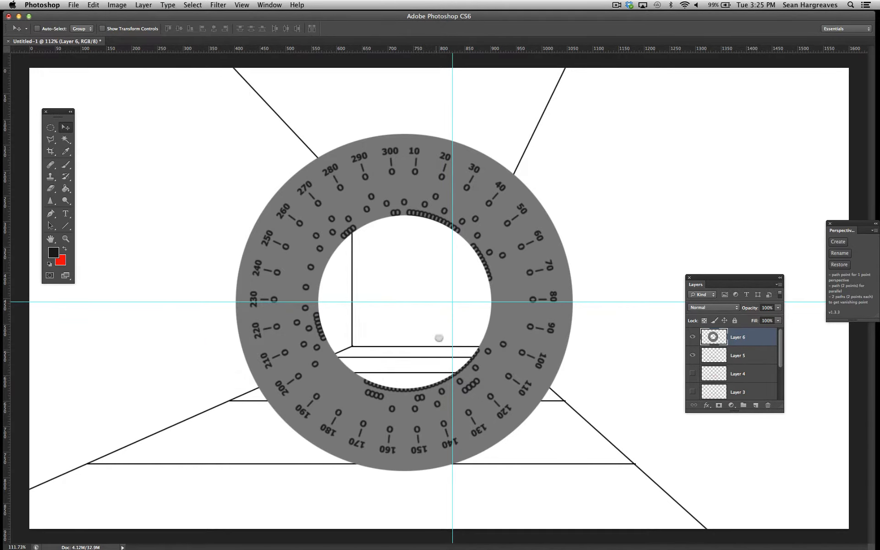
click(693, 337)
click(693, 337)
Hide the guides on the canvas.
click(246, 4)
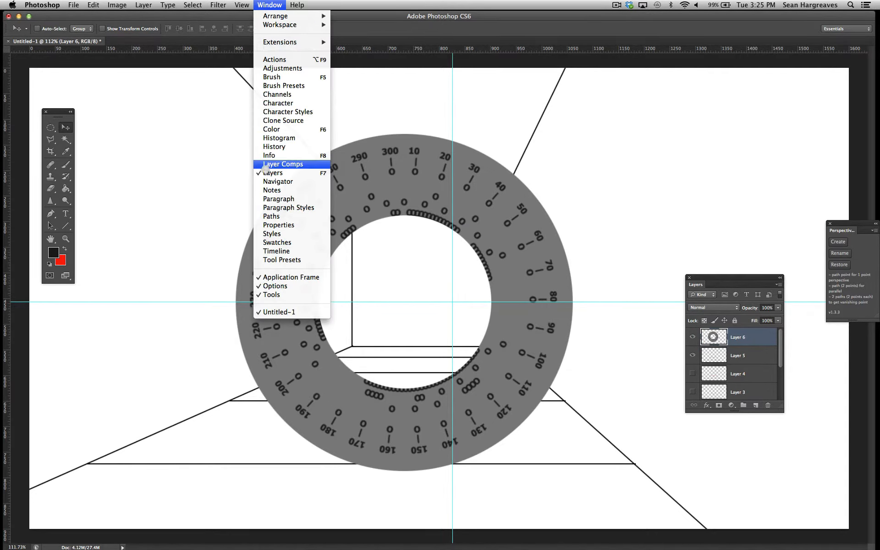
mouse_move(249, 155)
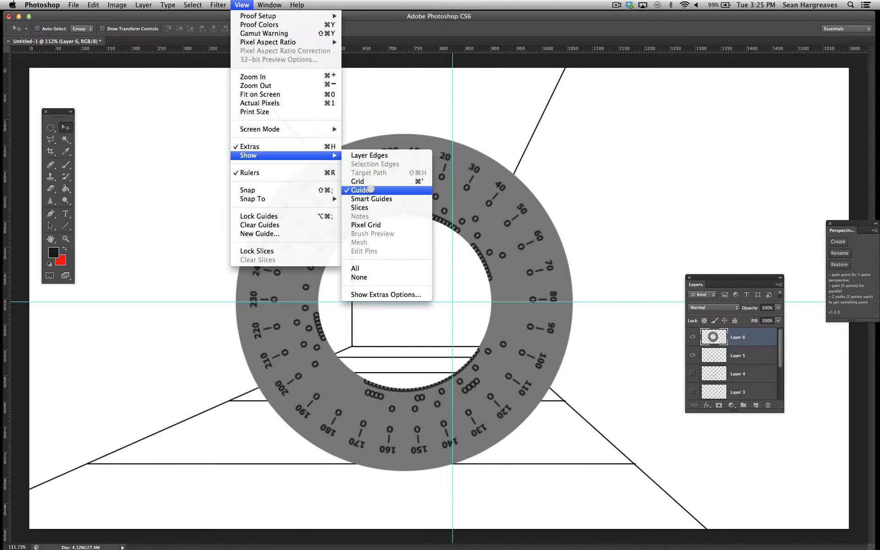
click(371, 189)
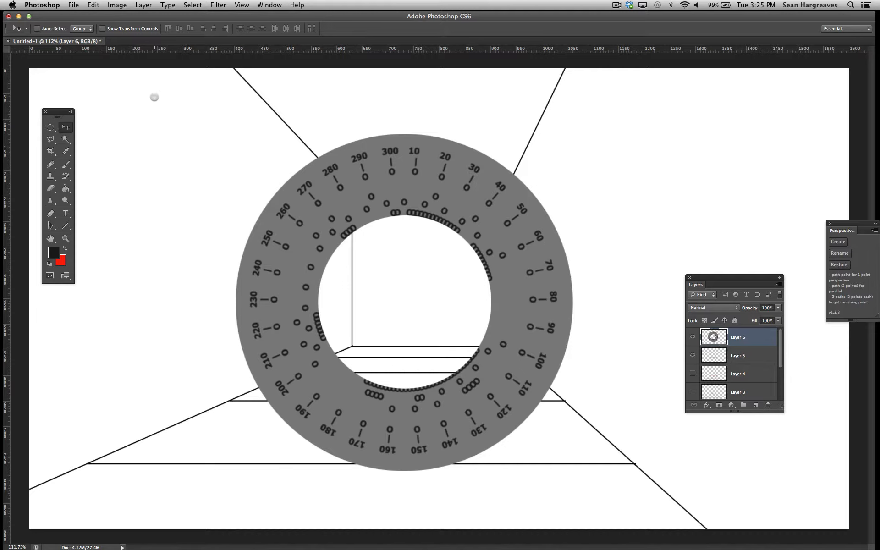
click(73, 5)
mouse_move(94, 6)
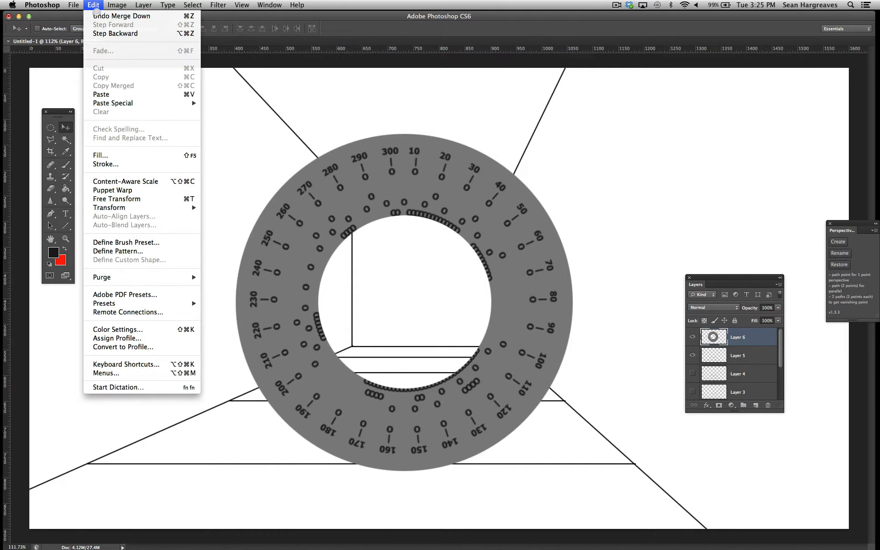
mouse_move(127, 208)
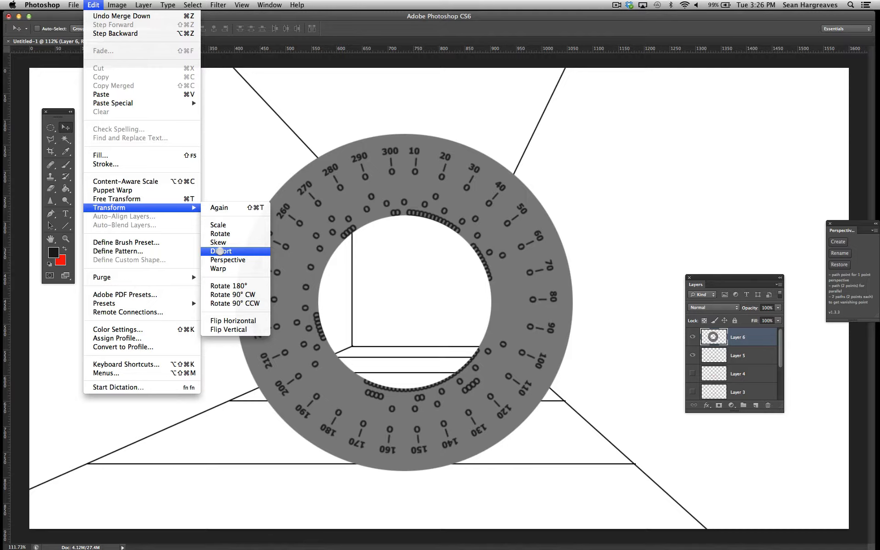
click(220, 251)
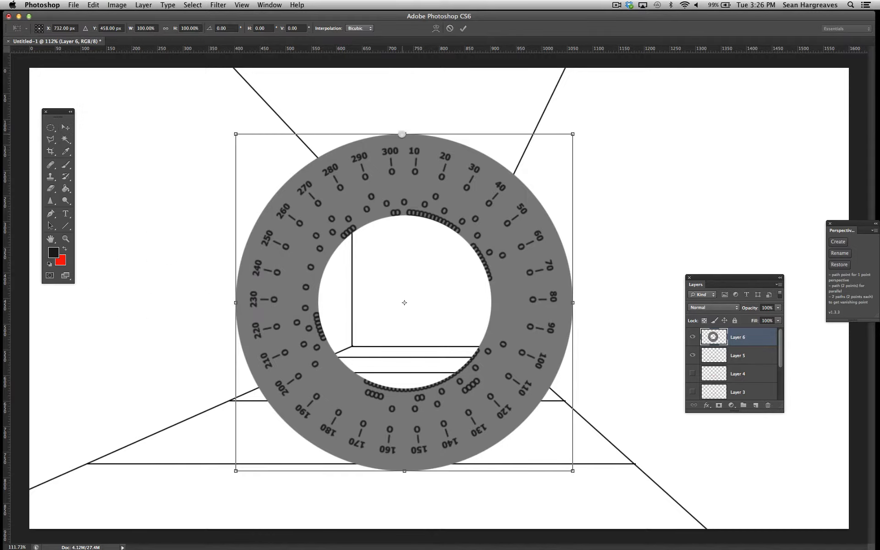
click(449, 28)
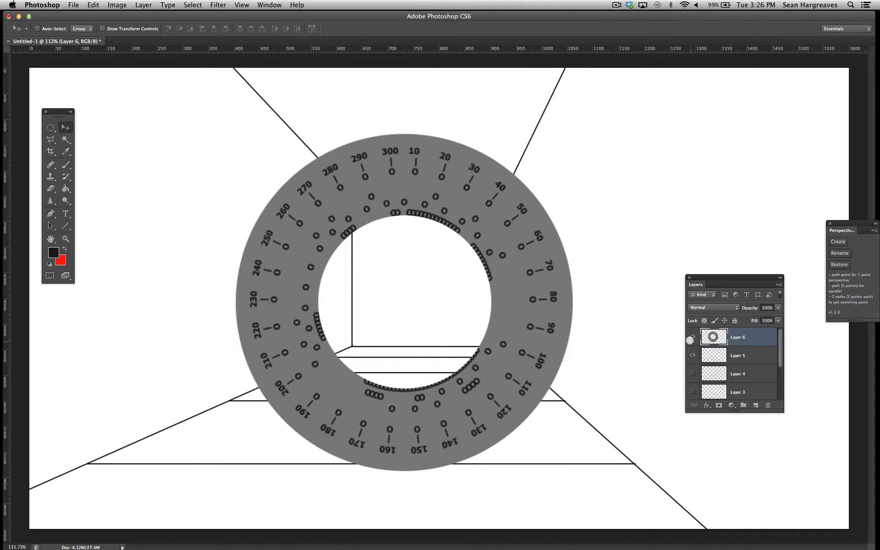
Hide the decorated ring's layer and duplicate it three times with the default names.
click(692, 337)
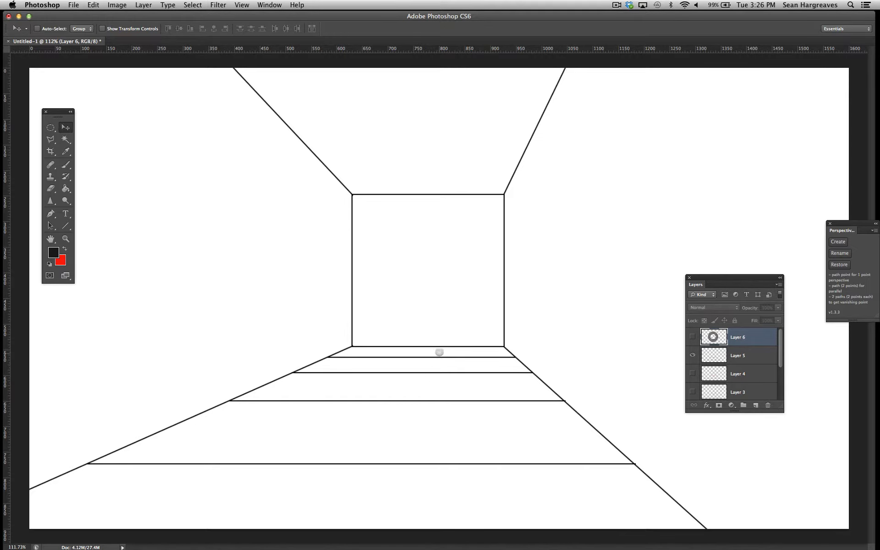
click(144, 5)
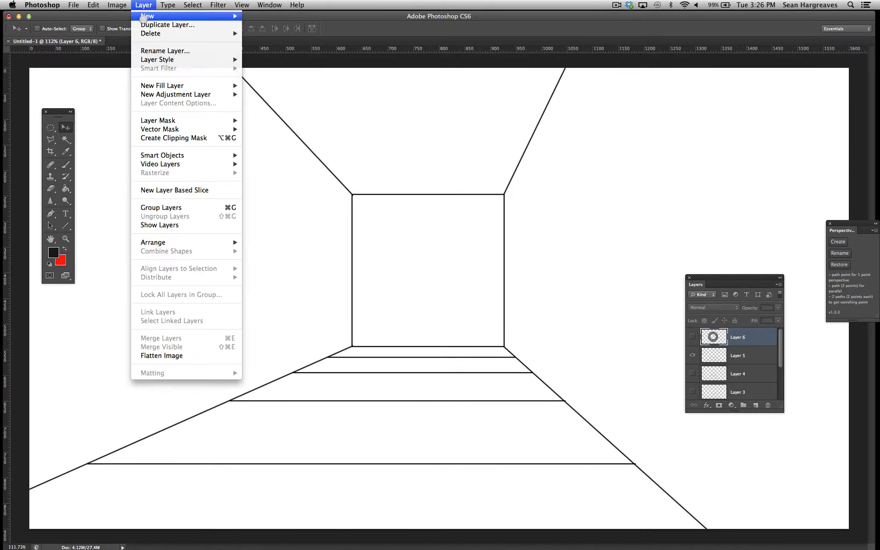
click(145, 24)
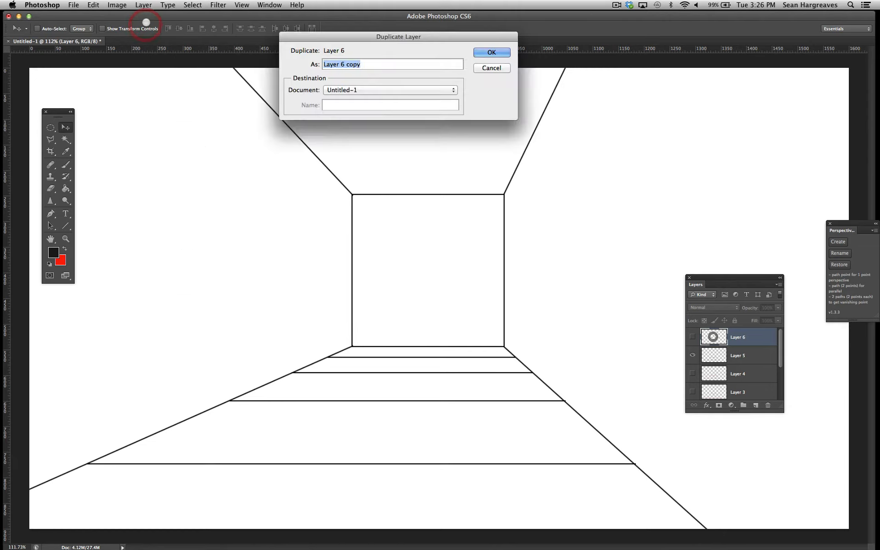
key(Return)
click(143, 5)
click(145, 24)
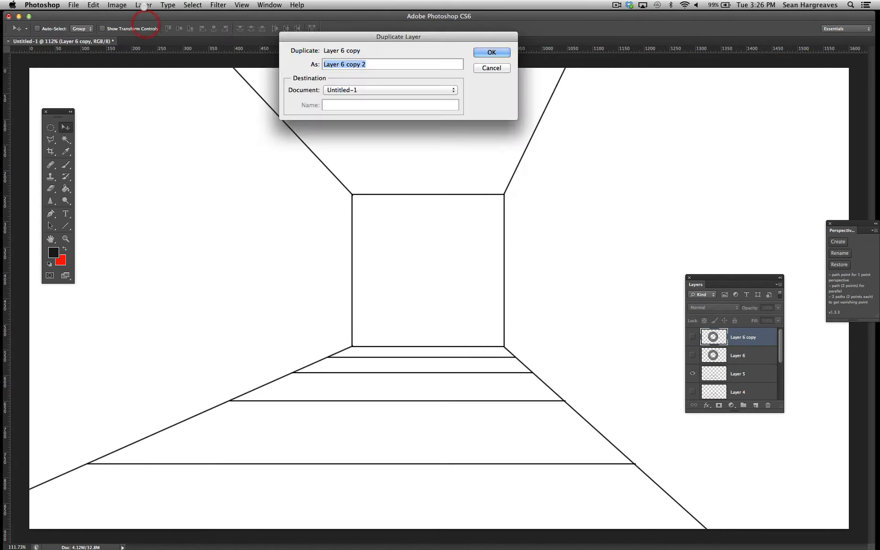
key(Return)
click(143, 5)
click(146, 24)
key(Return)
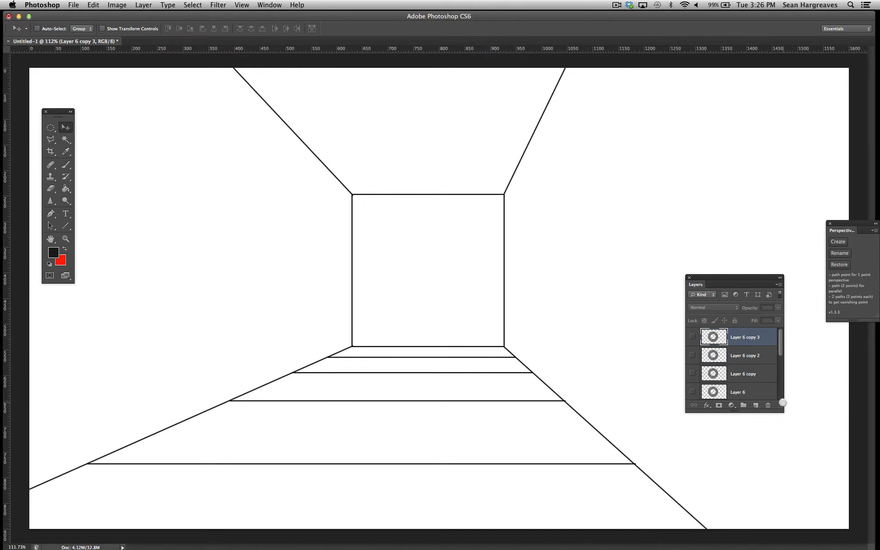
Enlarge the layer list, show Layer 6, and distort its ring flat between the back wall's base and the second floor line.
drag(781, 410, 790, 477)
click(746, 394)
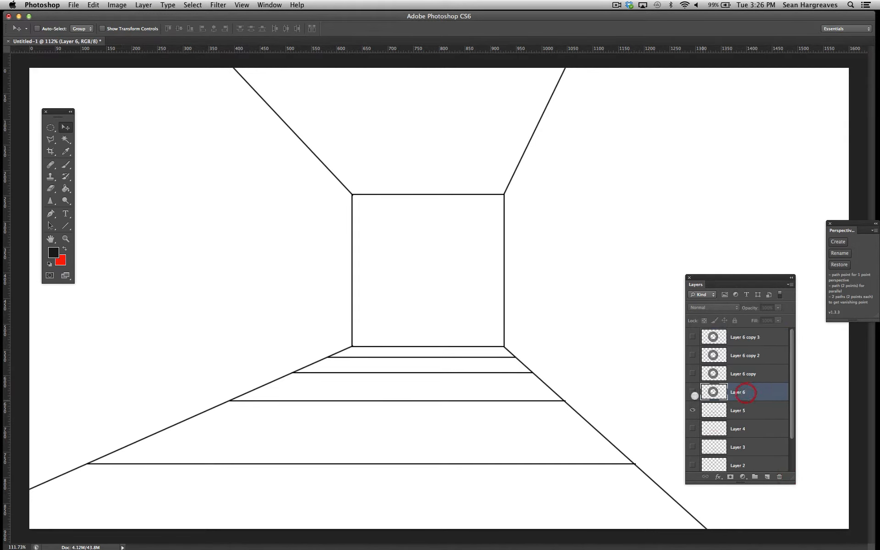
click(692, 391)
click(93, 5)
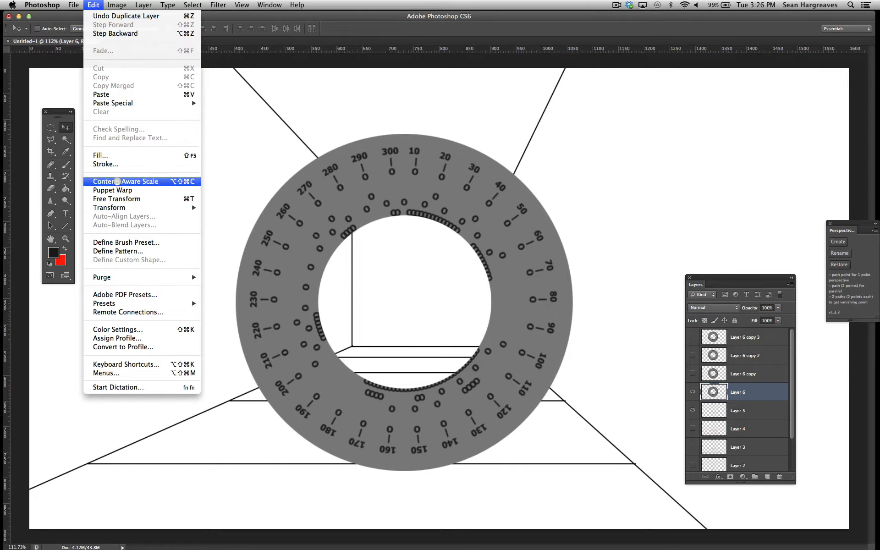
mouse_move(188, 209)
click(221, 252)
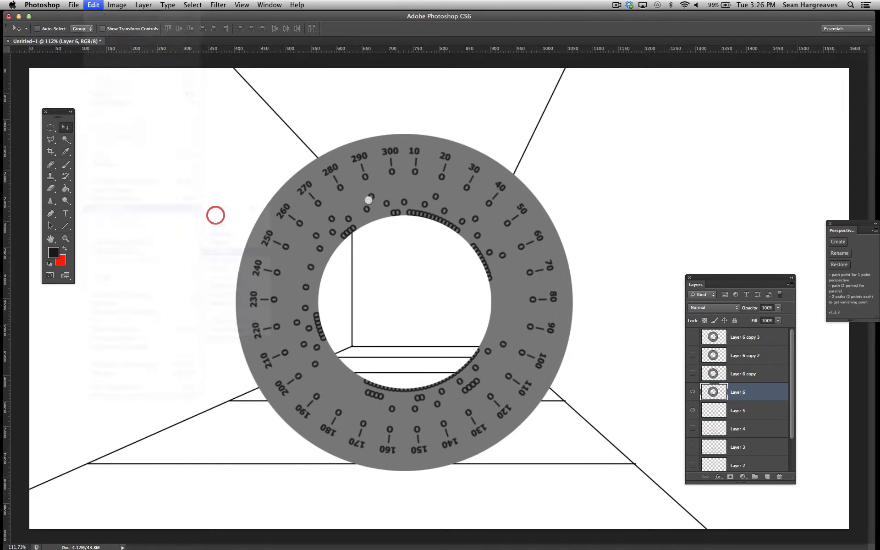
drag(404, 134, 421, 345)
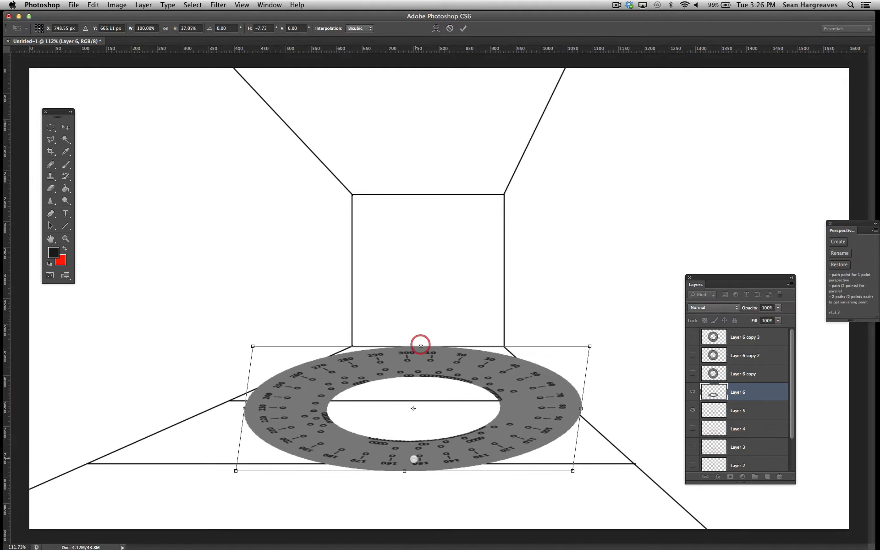
drag(405, 471, 416, 370)
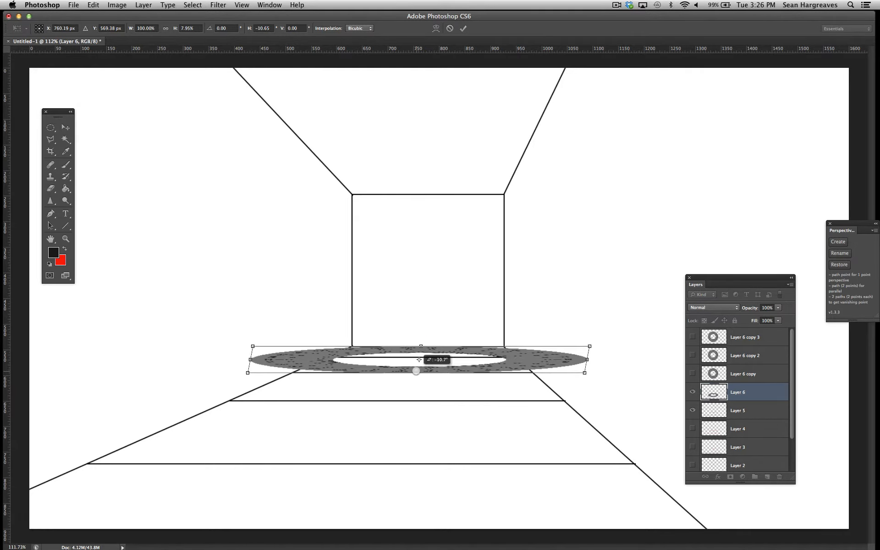
Narrow both sides of the flattened ring toward the floor's converging edges and pull its far right corner to the back wall's corner.
drag(250, 359, 296, 359)
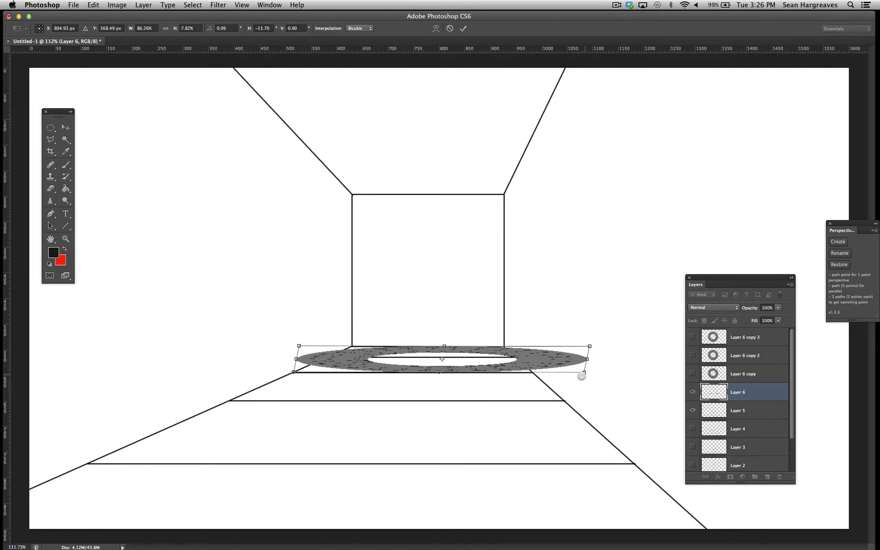
drag(585, 360, 533, 359)
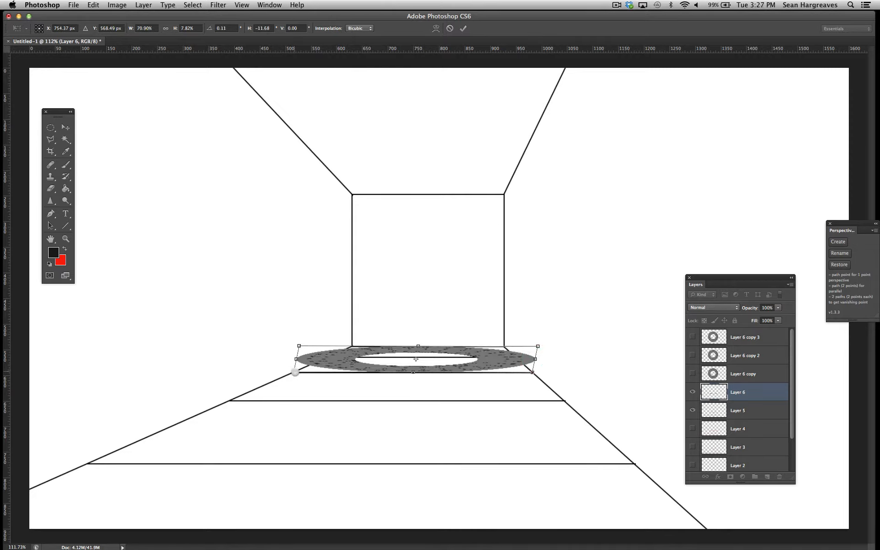
drag(537, 346, 502, 344)
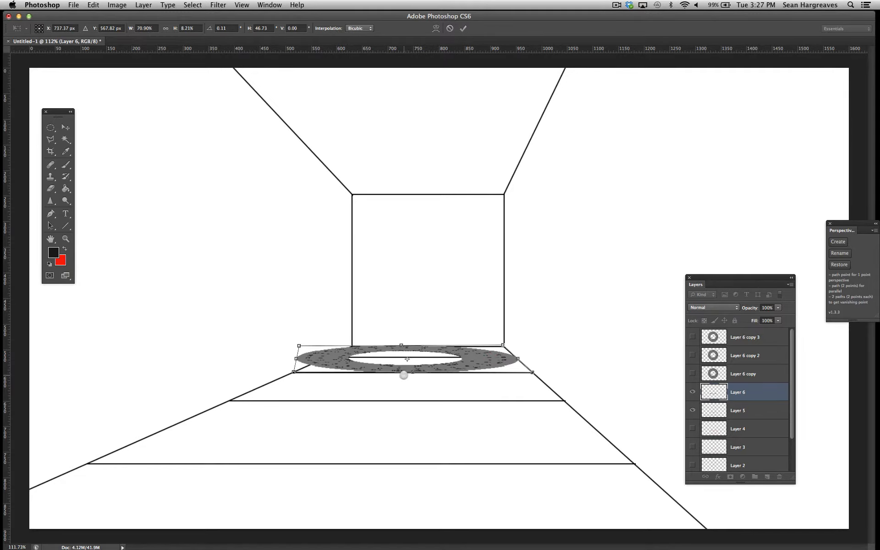
Fit the distorted ring's corners to the rearmost floor strip between the back wall and the first floor line, and apply the transform.
drag(410, 372, 407, 356)
drag(528, 357, 511, 354)
drag(294, 351, 356, 347)
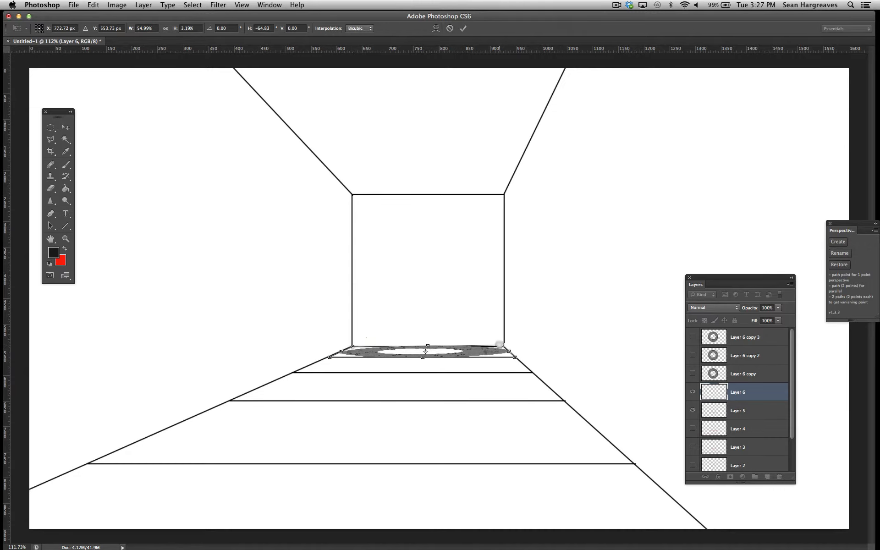
drag(503, 345, 516, 358)
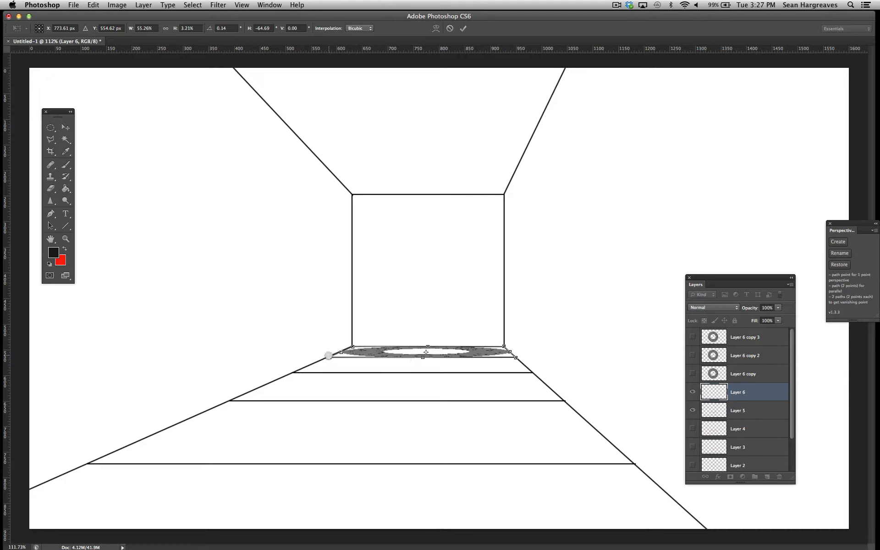
drag(329, 356, 327, 357)
key(Return)
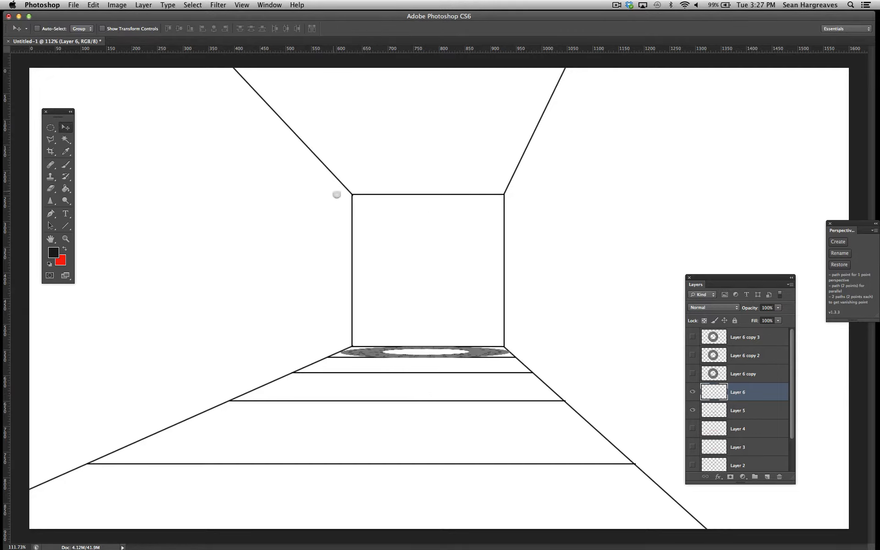
Show the undistorted ring on Layer 6 copy.
click(692, 373)
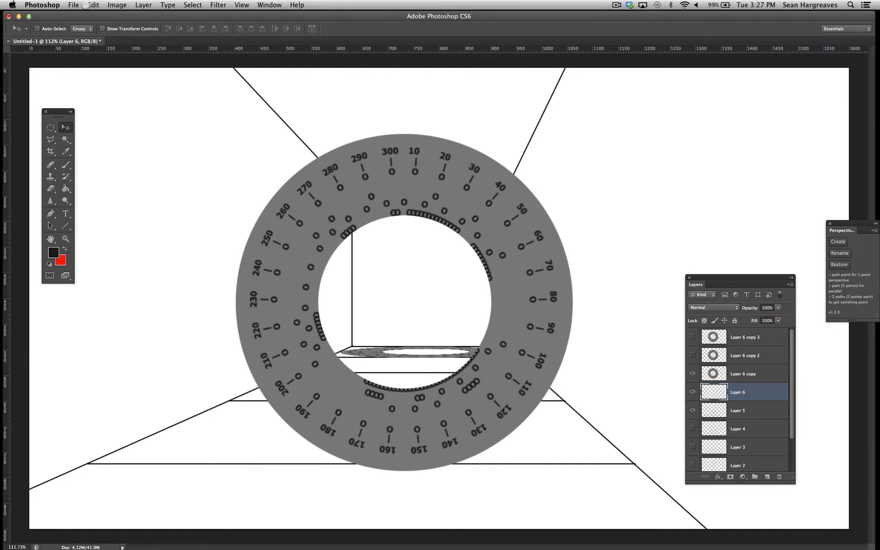
click(91, 5)
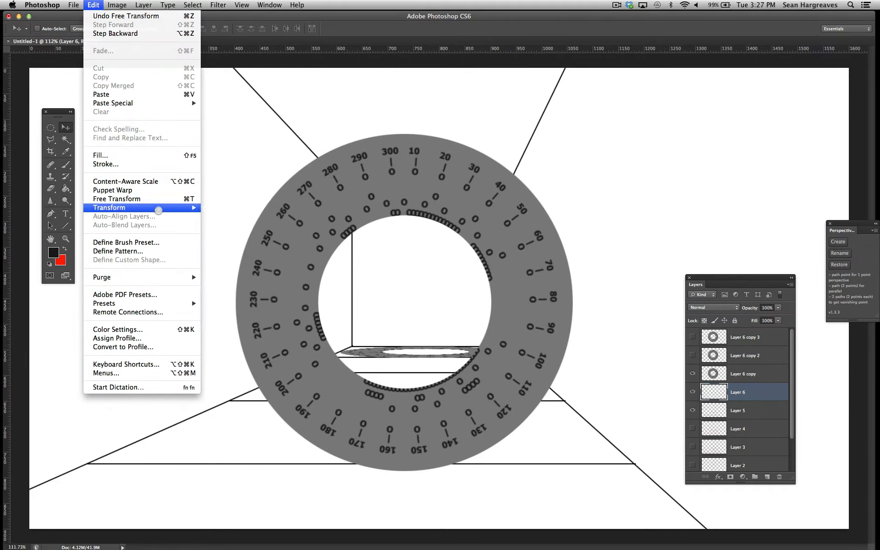
mouse_move(150, 209)
click(221, 251)
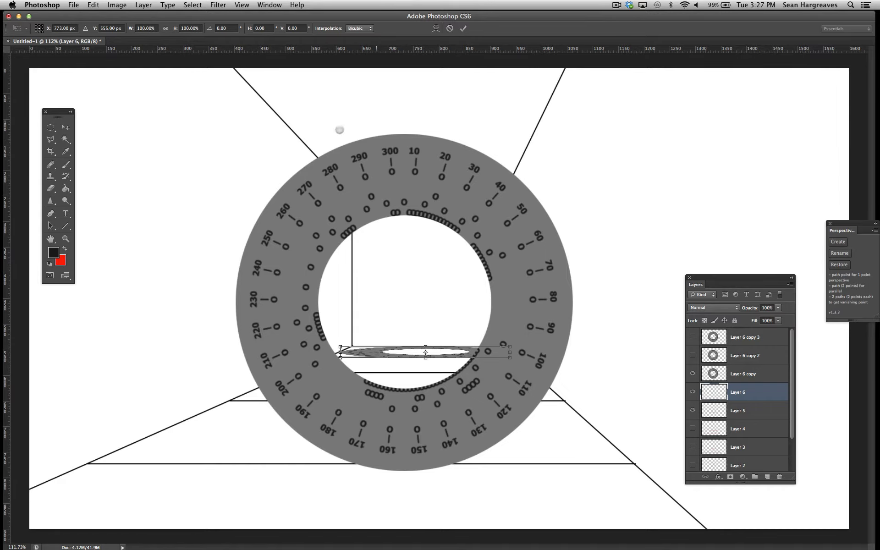
click(463, 27)
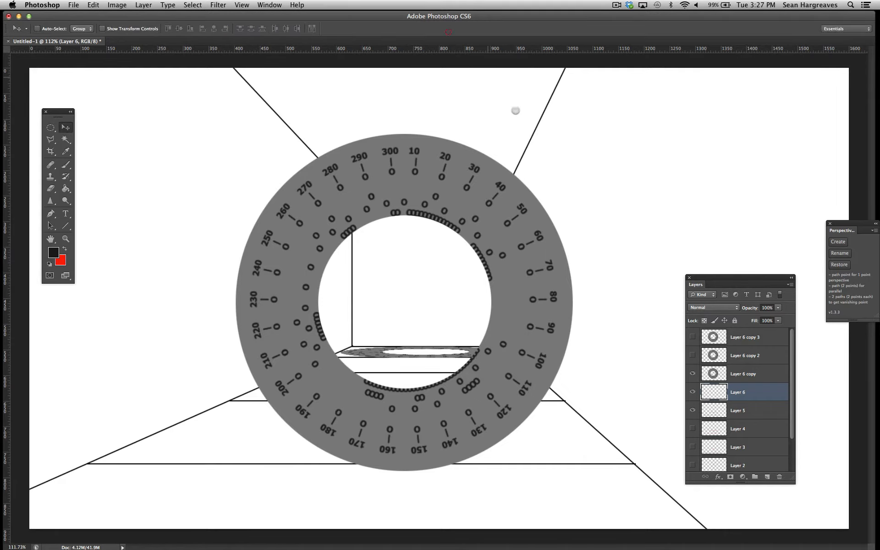
Distort the ring on Layer 6 copy so it lies flat between the first and second floor lines from the back wall.
click(741, 372)
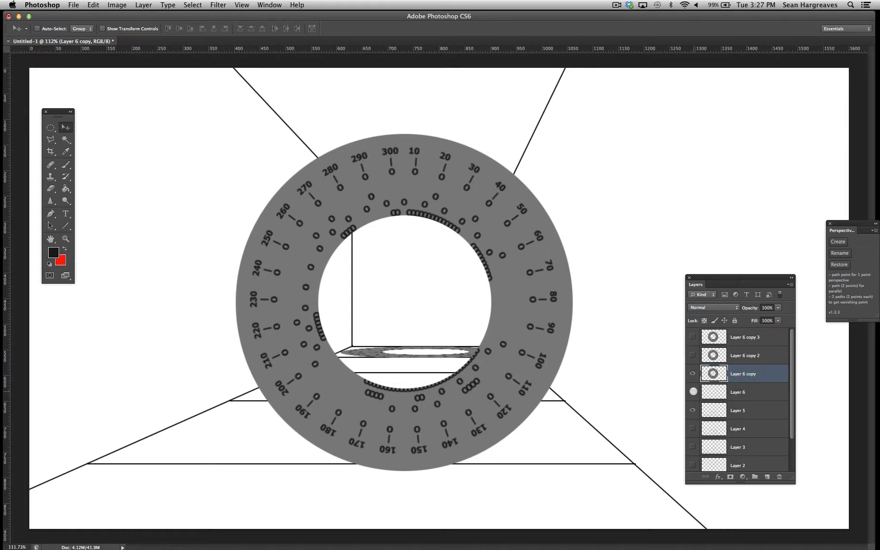
click(693, 391)
click(93, 5)
mouse_move(111, 204)
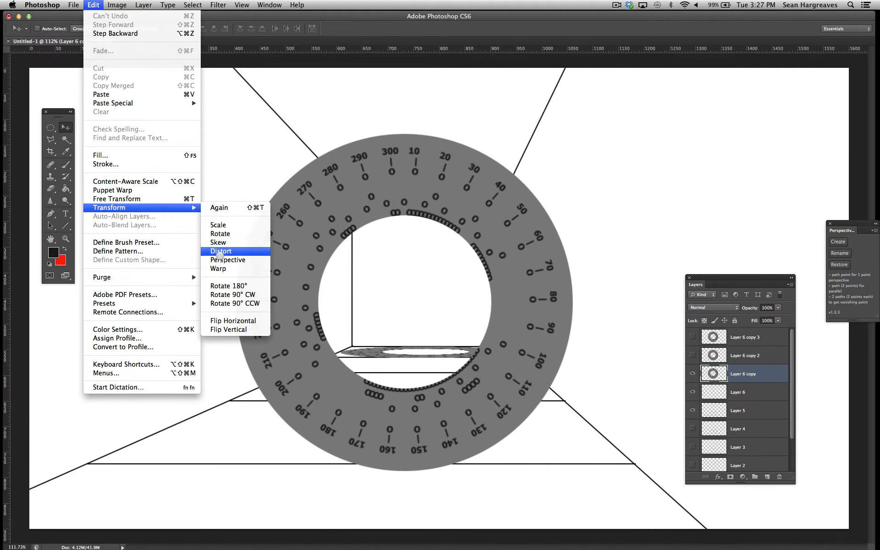
click(220, 252)
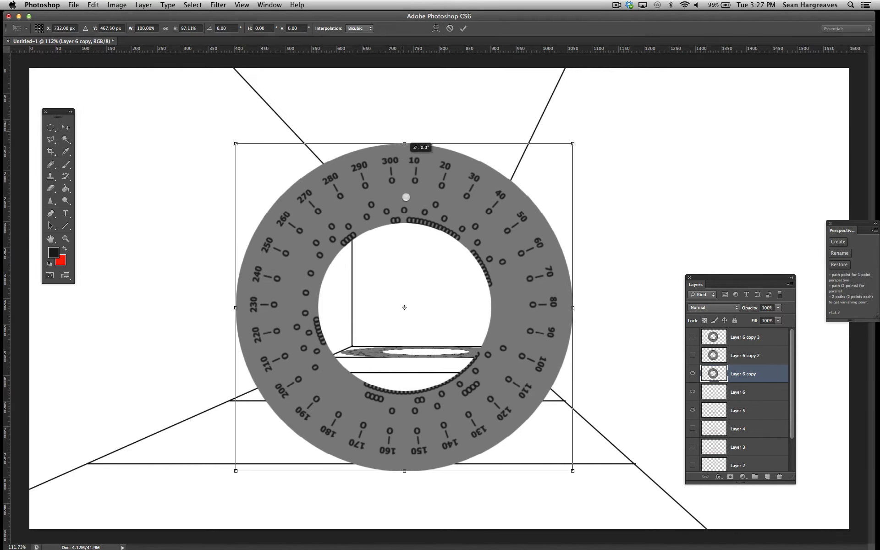
drag(406, 197, 415, 356)
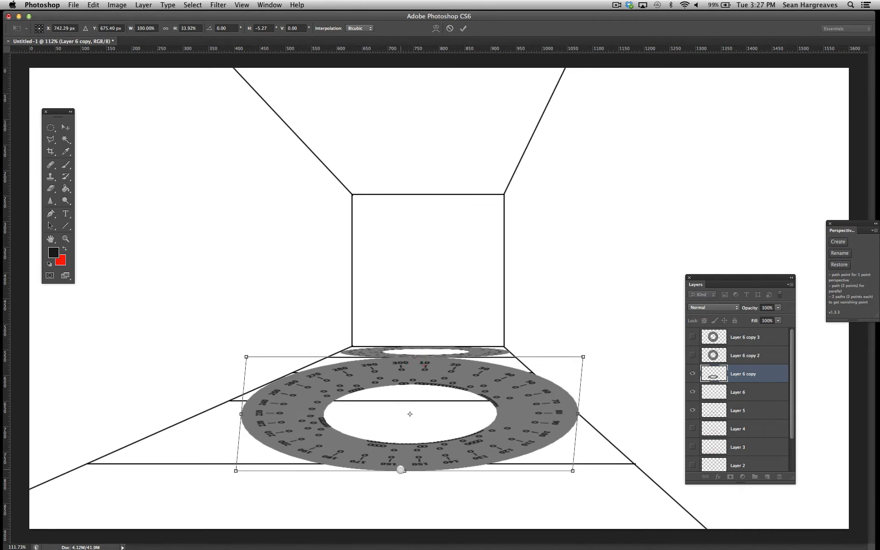
drag(401, 469, 401, 372)
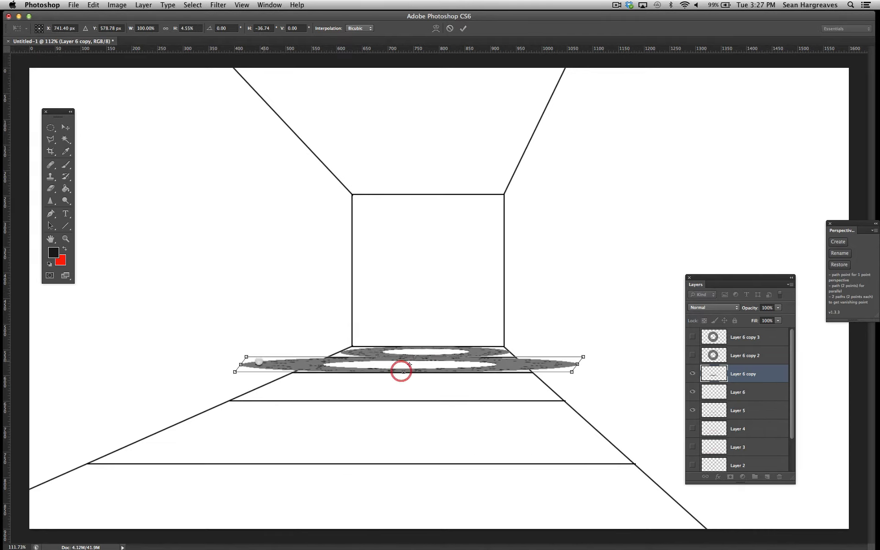
Fit the flattened ring's corners to the converging floor edges of the second strip from the back wall and apply the transform.
drag(241, 364, 324, 355)
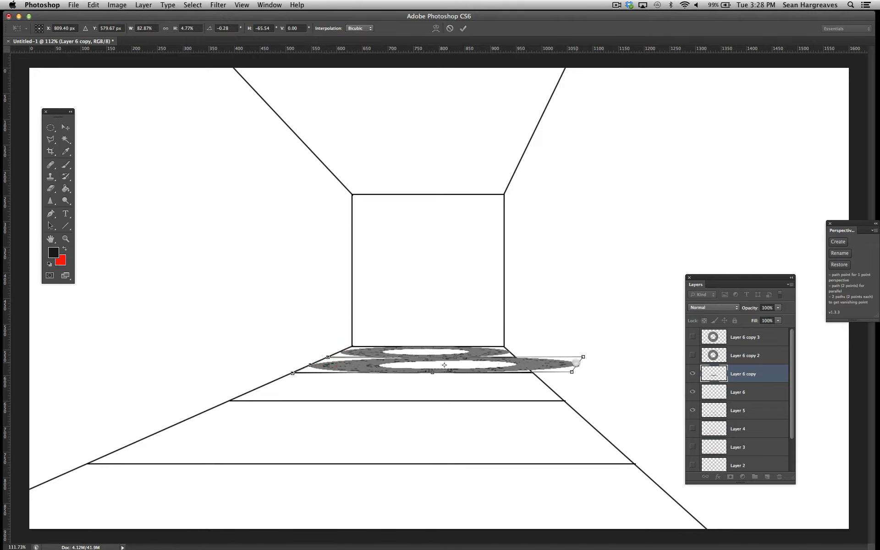
drag(577, 364, 513, 354)
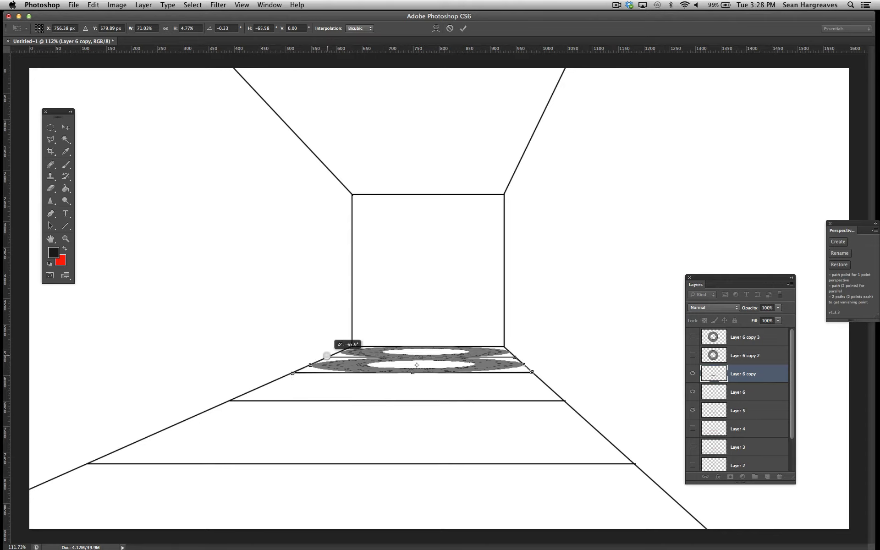
drag(292, 372, 292, 369)
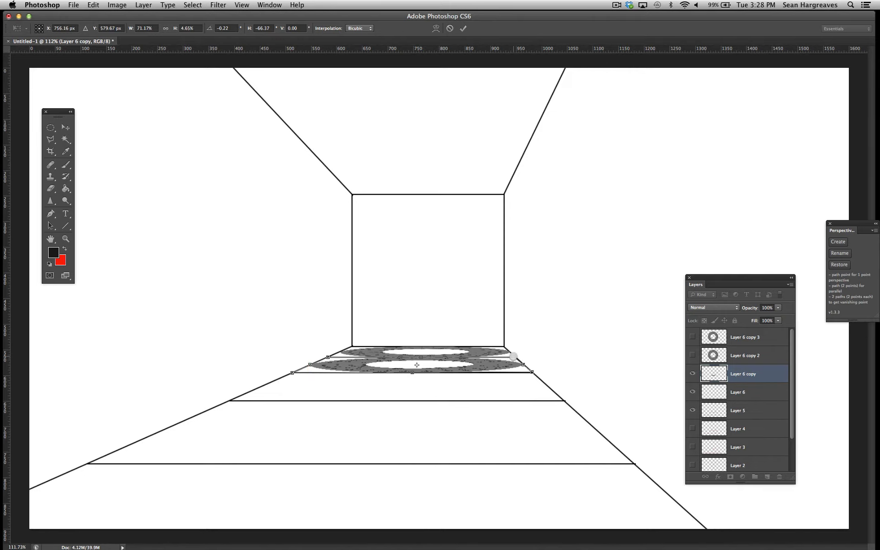
drag(514, 357, 514, 356)
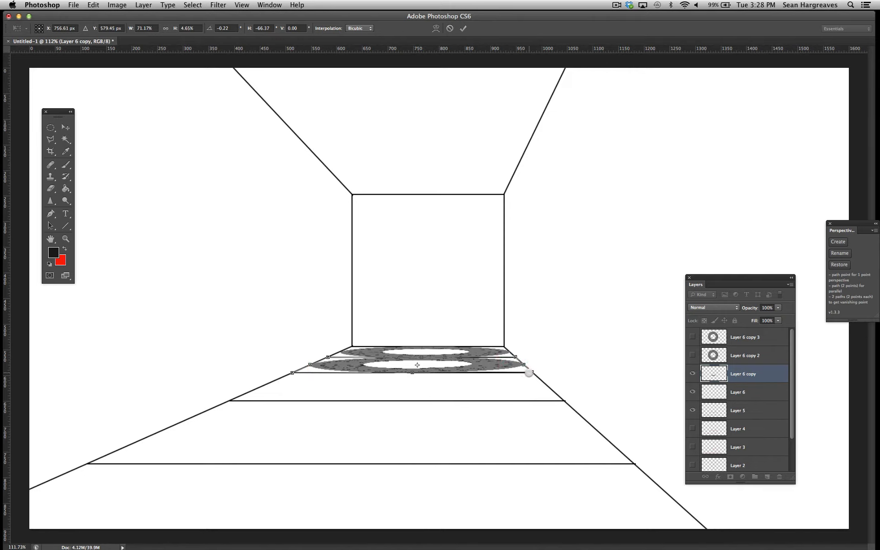
key(Return)
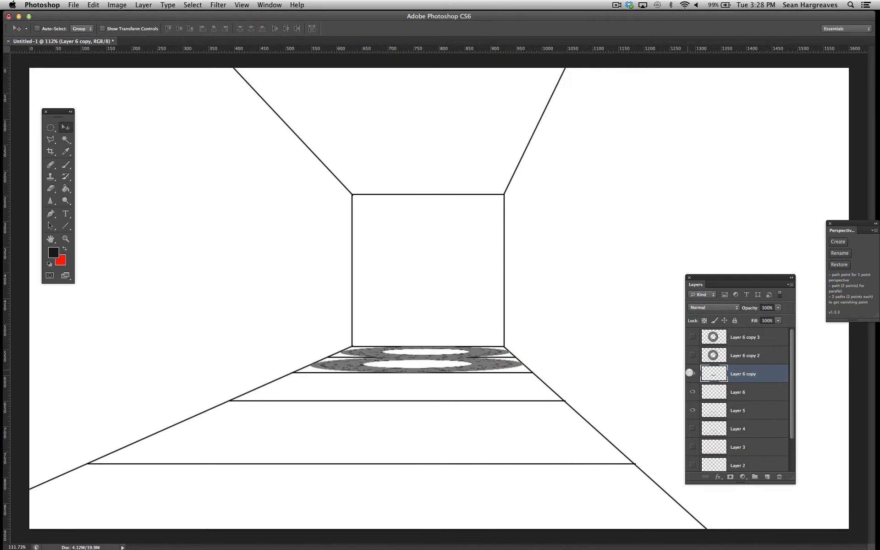
Show Layer 6 copy 2 and distort its ring flat between the second and third floor lines from the back wall.
click(704, 351)
click(692, 355)
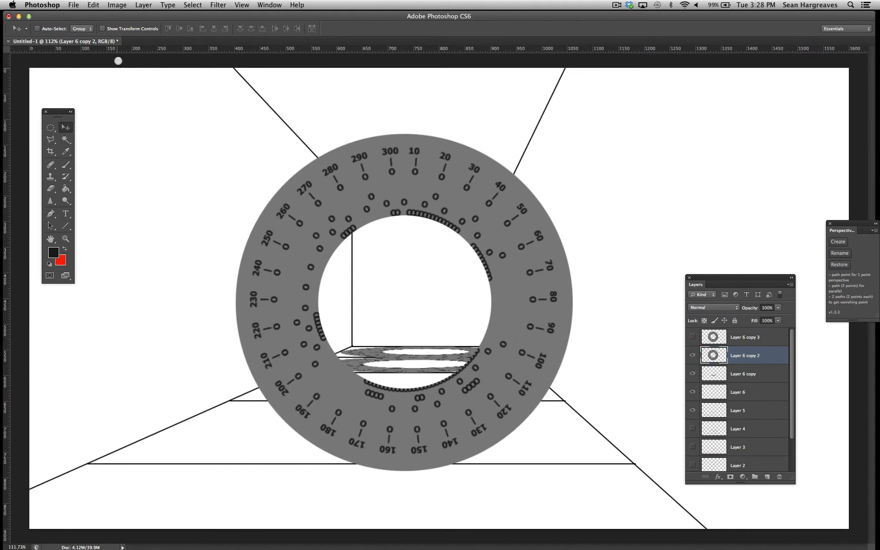
click(94, 5)
mouse_move(109, 207)
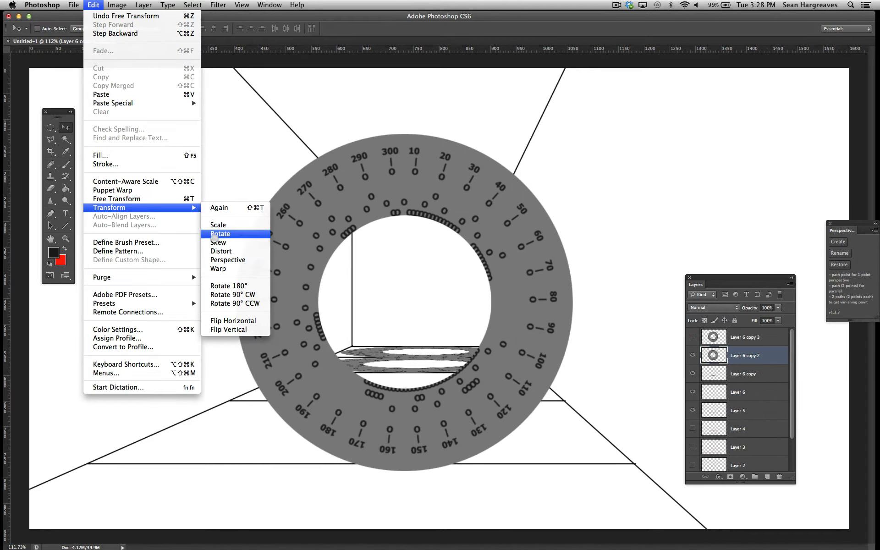
click(219, 247)
drag(405, 136, 415, 373)
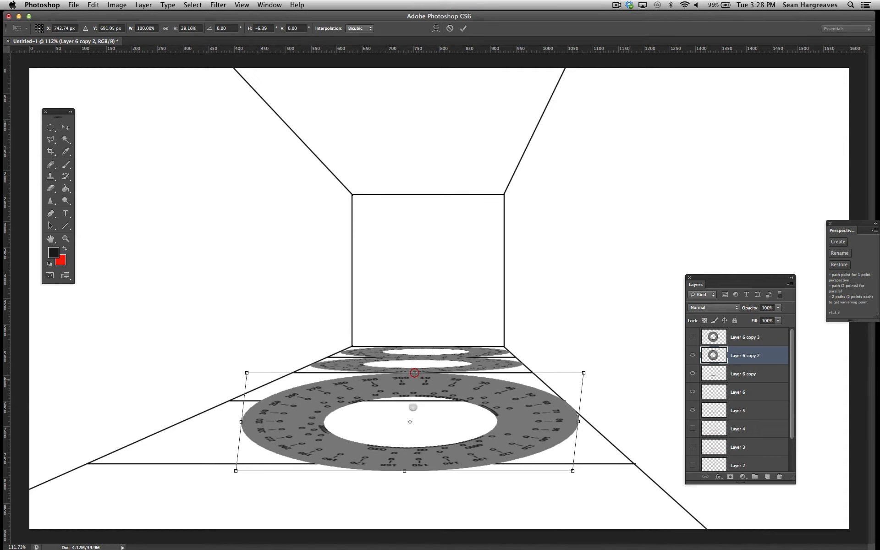
drag(403, 470, 401, 400)
Match the Layer 6 copy 2 ring's corners to the third floor strip where its lines meet the converging edges, and apply the transform.
drag(247, 373, 293, 372)
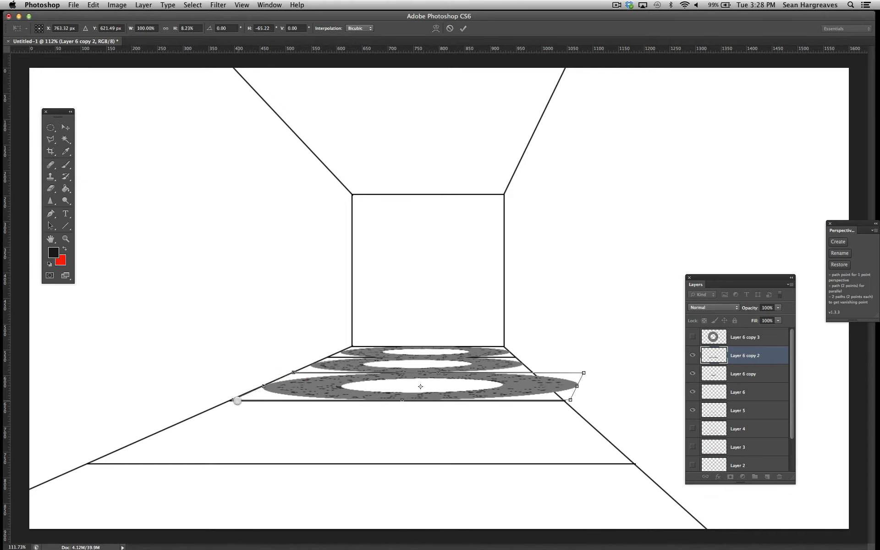
drag(234, 400, 229, 400)
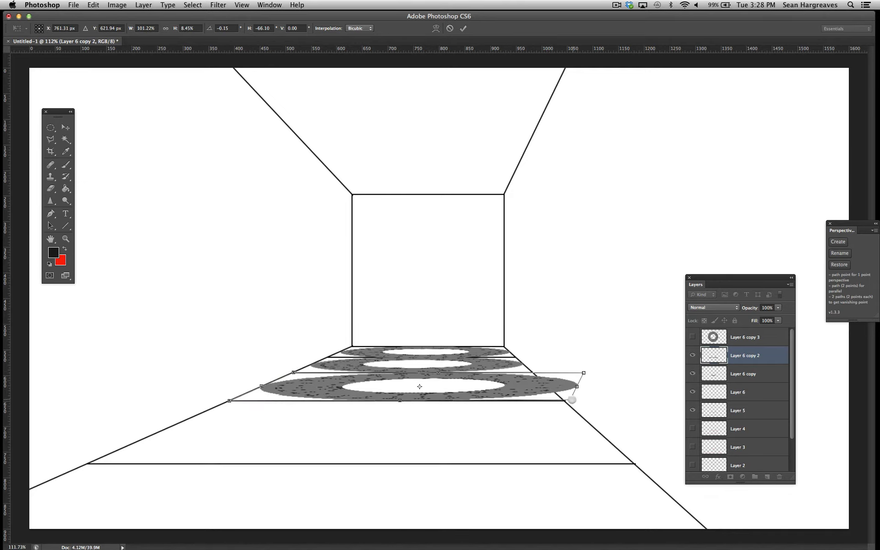
drag(569, 399, 529, 370)
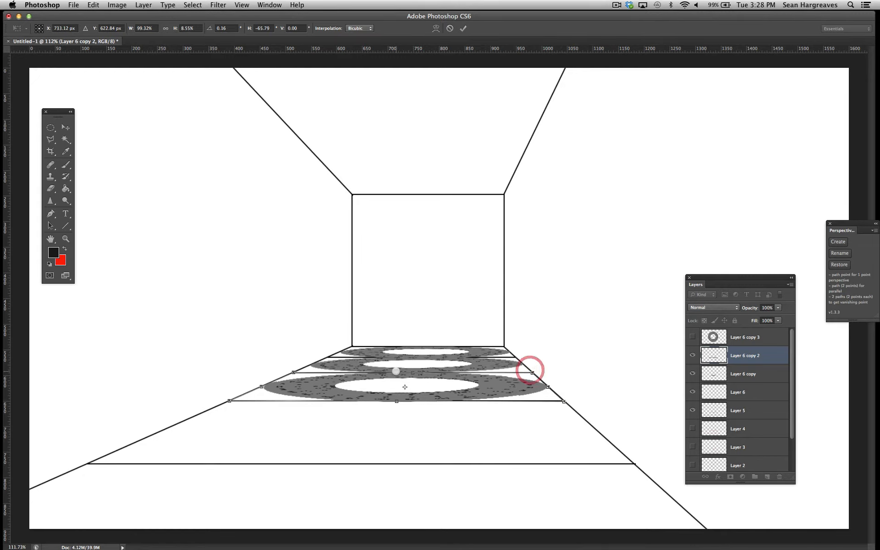
drag(412, 372, 412, 372)
drag(293, 372, 292, 370)
key(Return)
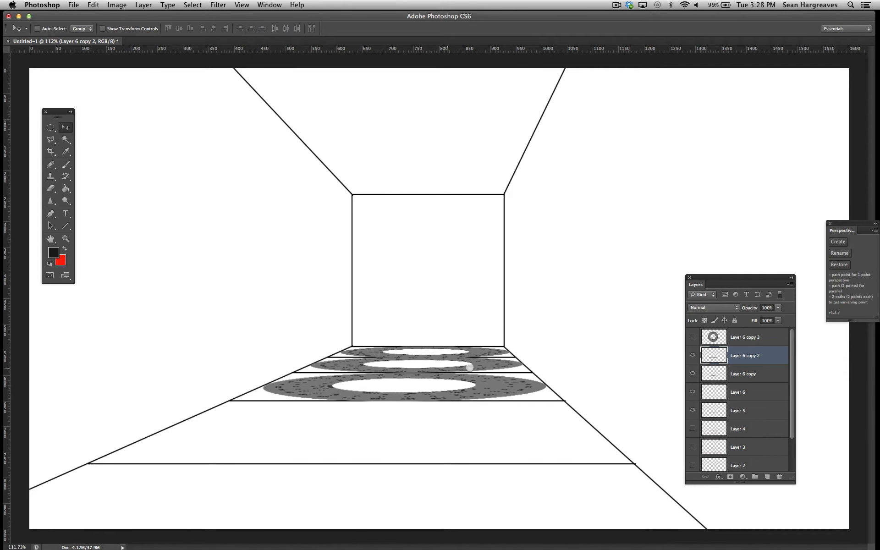
Show Layer 6 copy 3 and distort its ring flat between the third and fourth floor lines from the back wall.
click(742, 338)
click(692, 337)
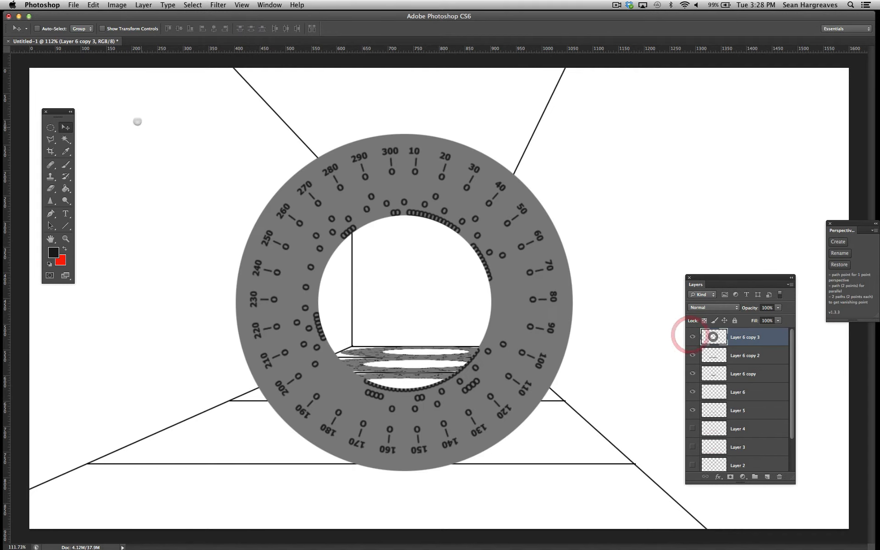
click(98, 4)
mouse_move(138, 209)
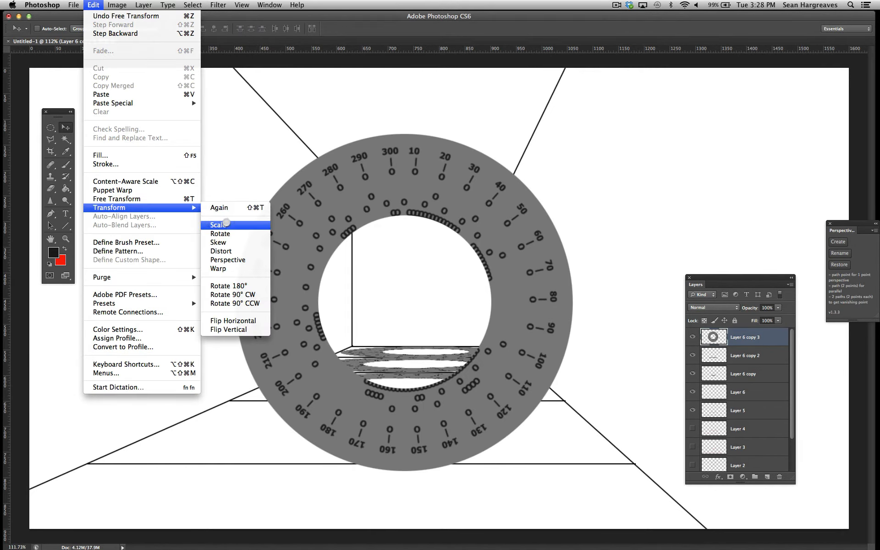
click(224, 250)
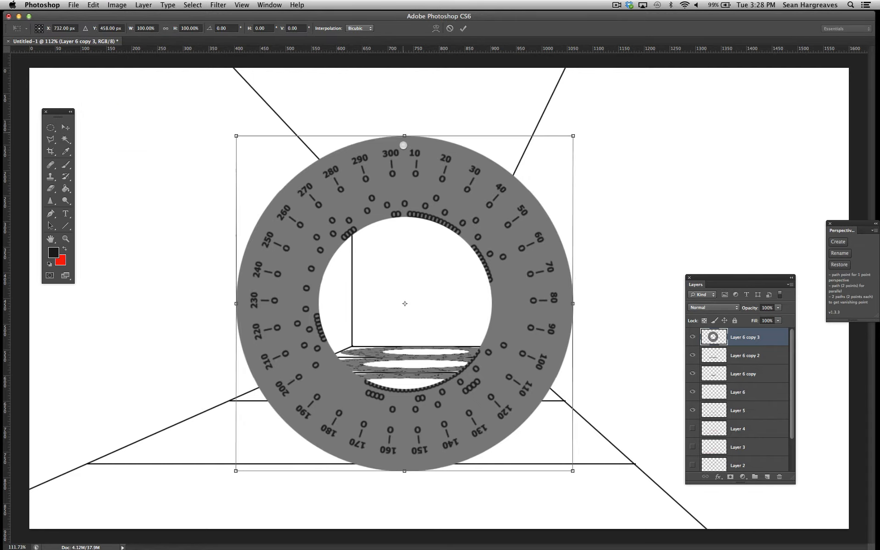
drag(403, 134, 404, 402)
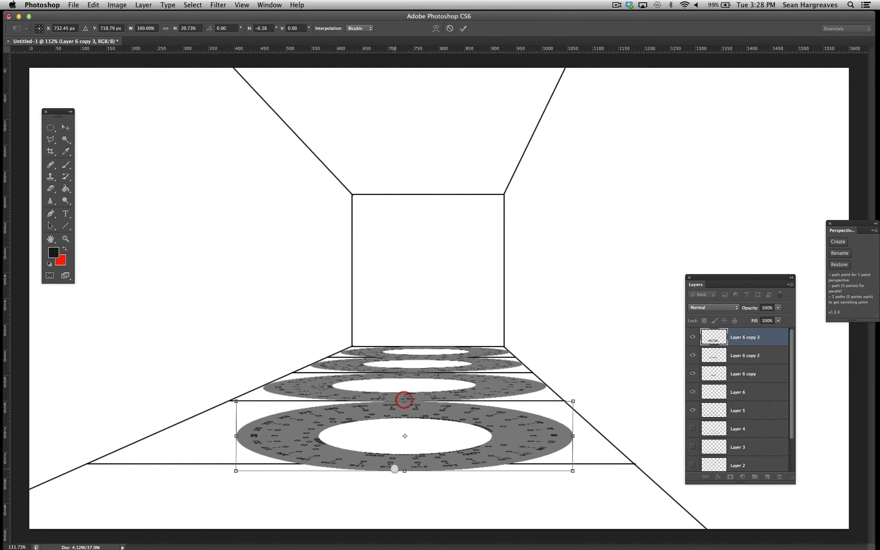
drag(404, 471, 399, 462)
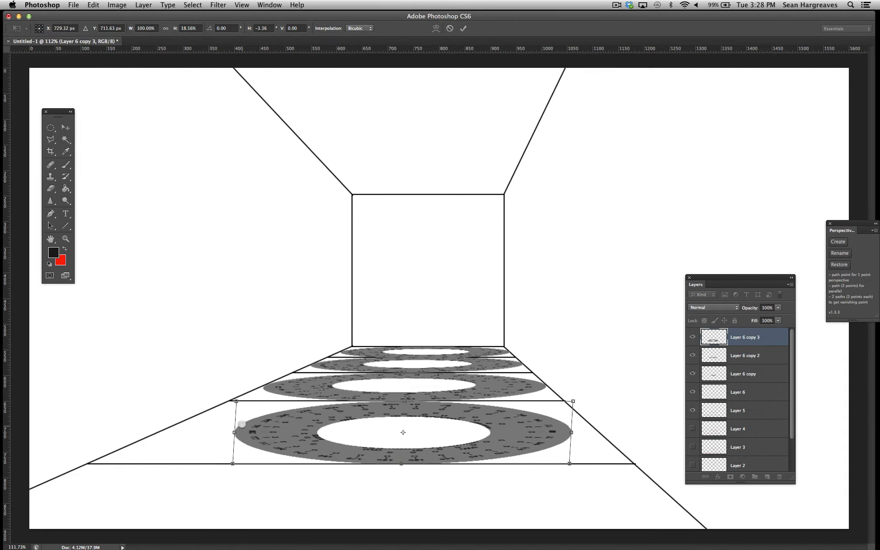
Widen the Layer 6 copy 3 ring's near corners and align its far corners to fill the fourth floor strip, and apply the transform.
drag(236, 401, 230, 401)
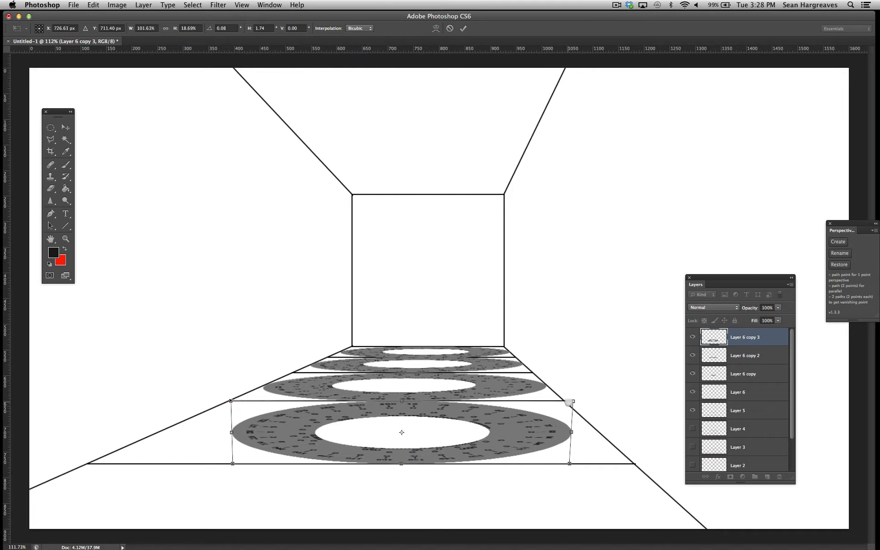
drag(573, 401, 562, 401)
drag(569, 464, 631, 461)
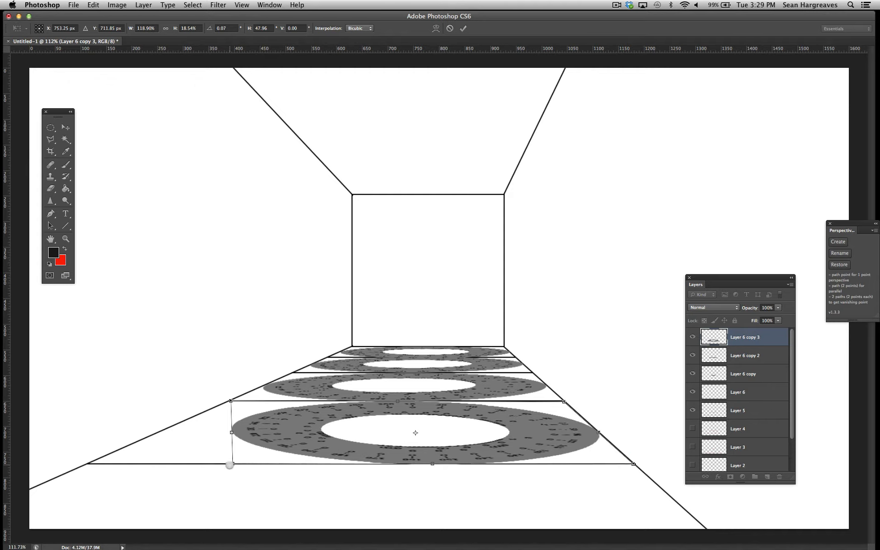
drag(232, 463, 86, 462)
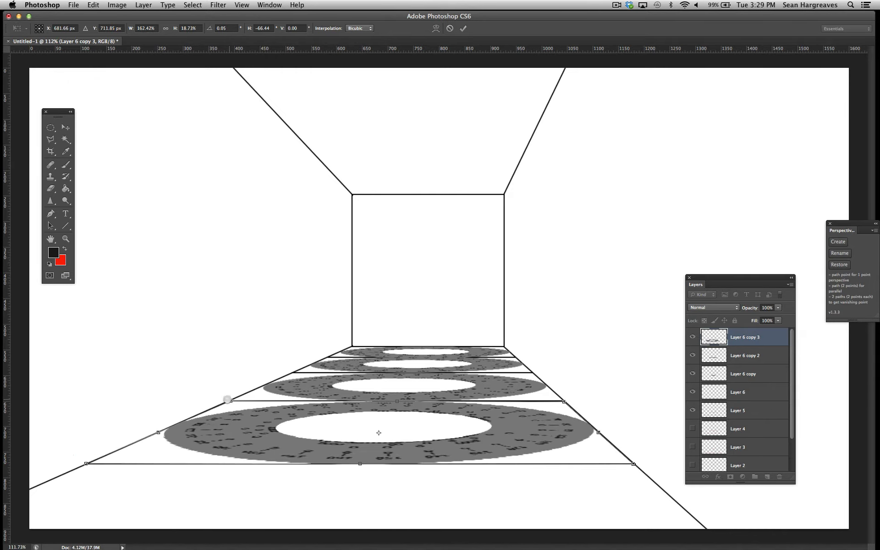
drag(227, 400, 228, 400)
click(463, 29)
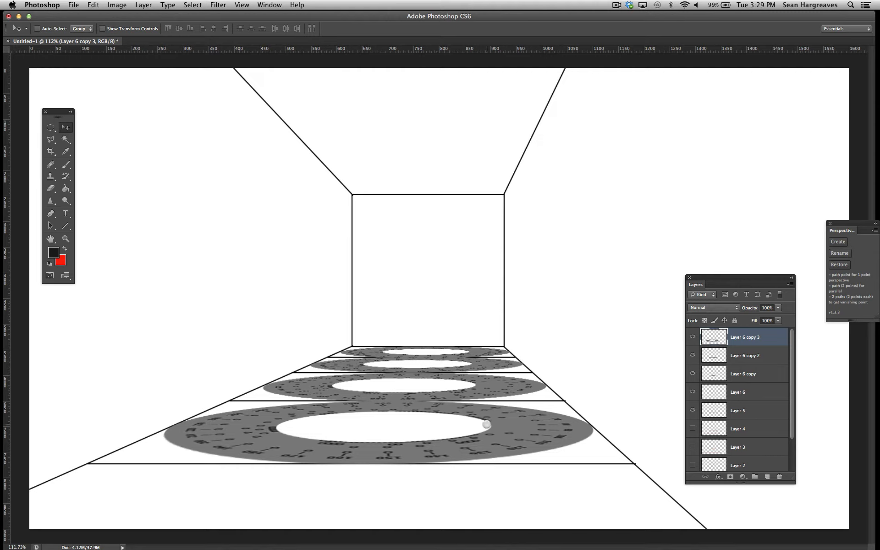
Add a new layer above the distorted rings and swap the colors to make red the foreground color.
click(767, 477)
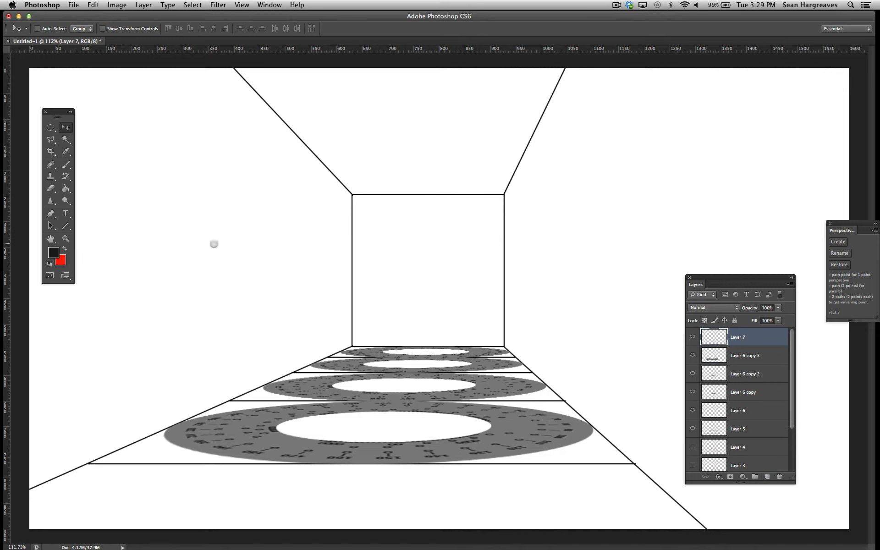
click(66, 226)
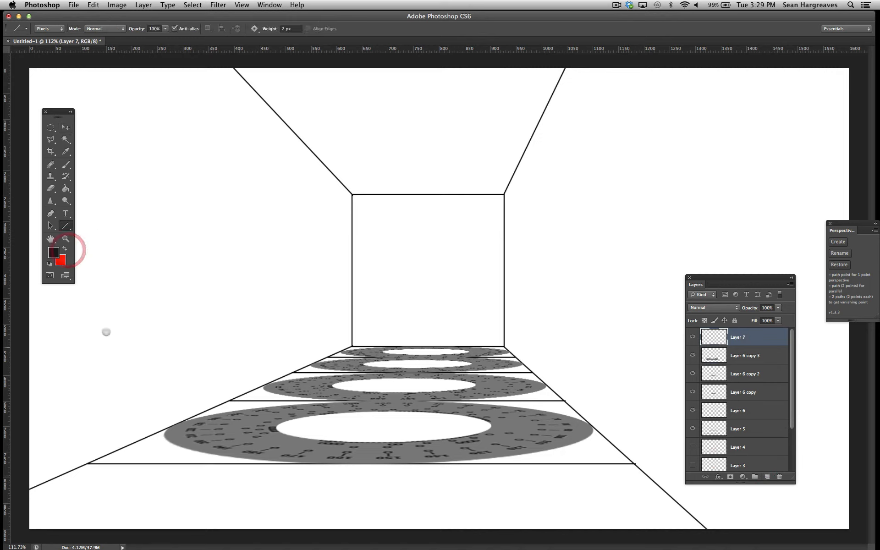
click(65, 248)
Replace the decorated brush tip with a plain round tip for the Brush tool.
click(65, 164)
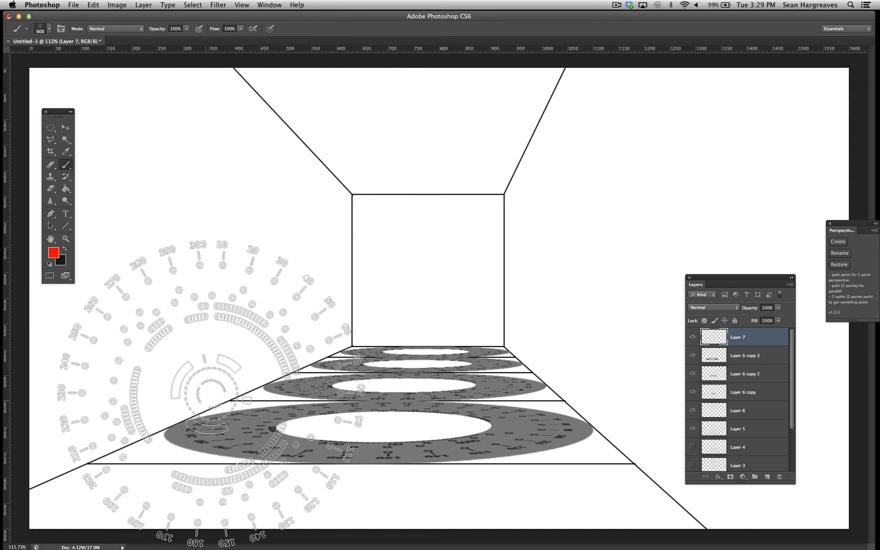
click(47, 29)
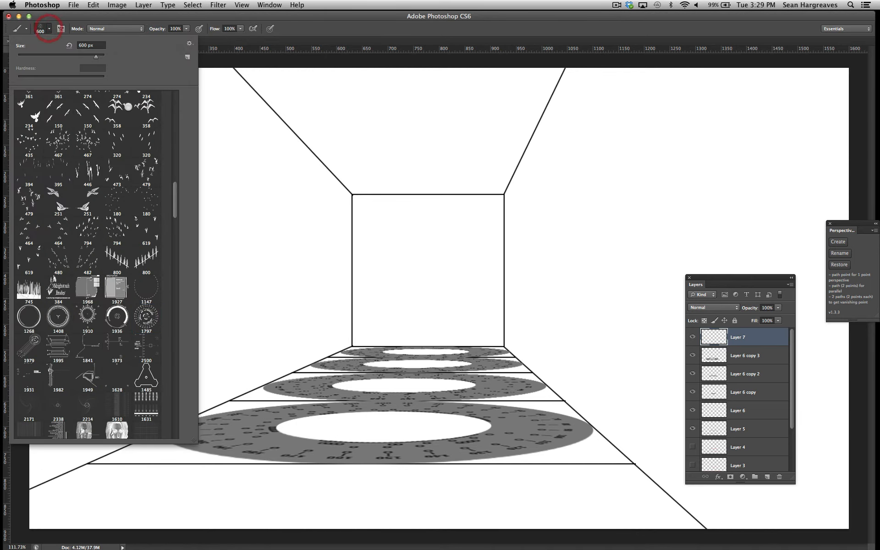
drag(176, 194, 171, 55)
double_click(67, 113)
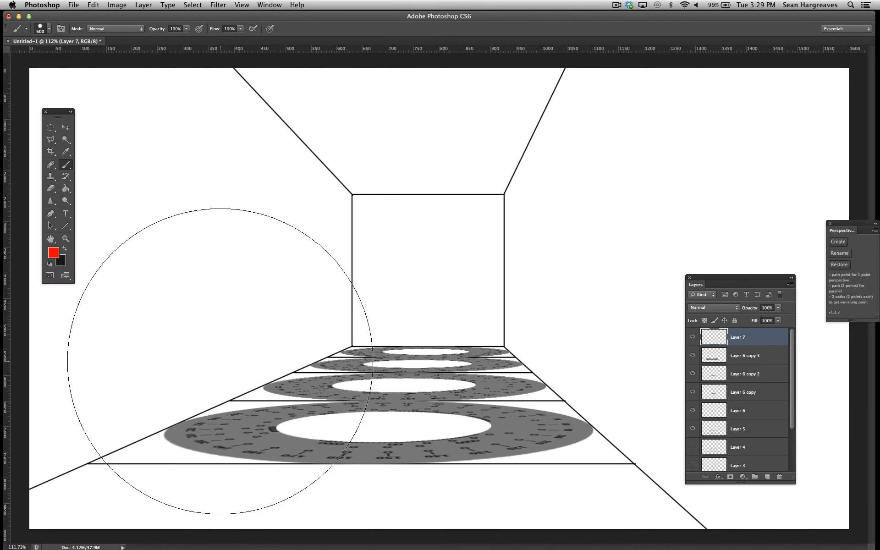
Shrink the brush and paint short red dashes where the nearest ring touches the two side edges of the floor.
key(bracketleft)
key(bracketleft)
key(bracketleft)
key(bracketleft)
key(bracketleft)
key(bracketleft)
key(bracketleft)
key(bracketleft)
key(bracketleft)
key(bracketleft)
key(bracketleft)
key(bracketleft)
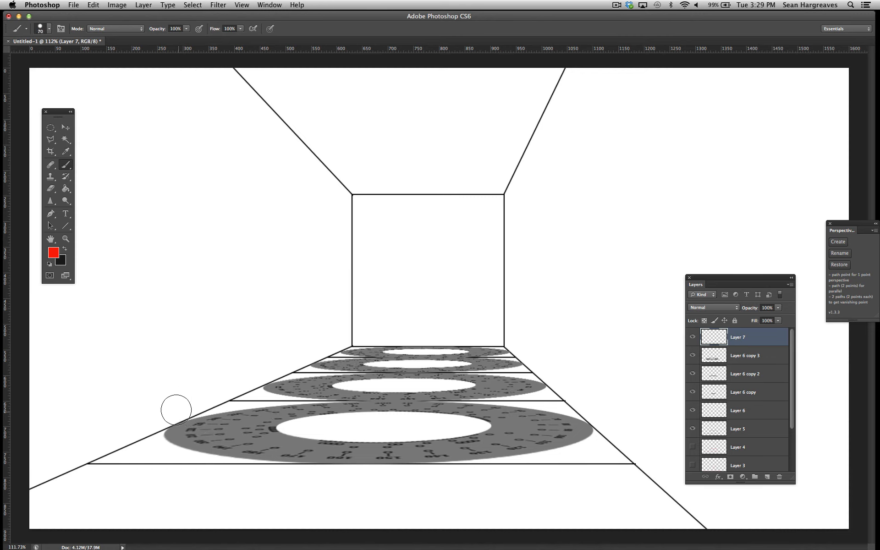
key(bracketleft)
key(bracketleft)
key(bracketleft)
key(bracketleft)
key(bracketleft)
key(bracketleft)
key(bracketleft)
key(bracketleft)
key(bracketleft)
click(590, 422)
Mark the nearest ring's rightmost point with a small red dash and trace the right floor edge through the contact mark.
click(66, 238)
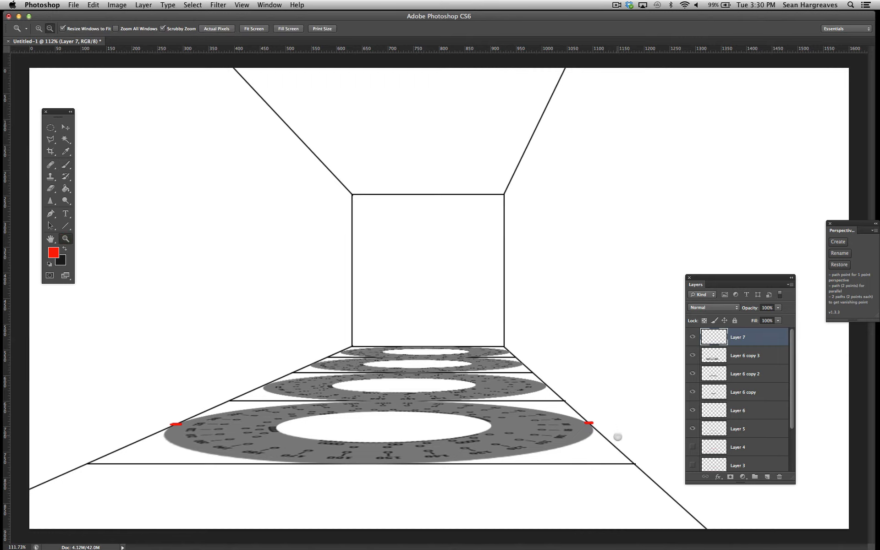
drag(599, 436, 649, 432)
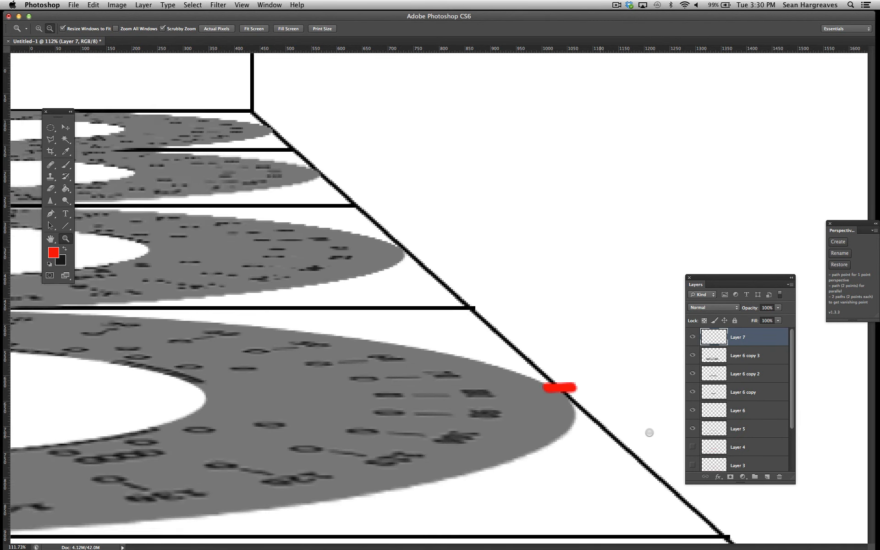
click(66, 164)
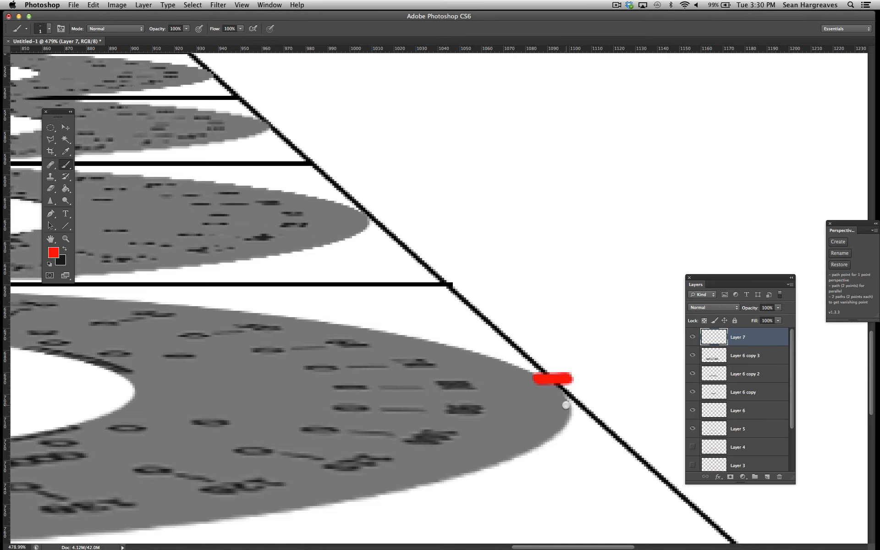
drag(577, 407, 562, 408)
mouse_move(557, 384)
mouse_down()
mouse_move(608, 431)
mouse_move(534, 362)
mouse_move(618, 439)
mouse_up()
Set the brush size to 3, thicken the floor-edge trace, and draw a parallel red double-headed arrow linked to the contact mark.
key(bracketright)
key(bracketright)
mouse_move(619, 439)
mouse_down()
mouse_move(527, 357)
mouse_move(607, 428)
mouse_up()
mouse_move(535, 375)
mouse_down()
mouse_move(481, 382)
mouse_move(552, 378)
mouse_move(483, 372)
mouse_move(550, 471)
mouse_up()
mouse_move(495, 375)
mouse_down()
mouse_move(498, 400)
mouse_move(415, 301)
mouse_move(430, 311)
mouse_up()
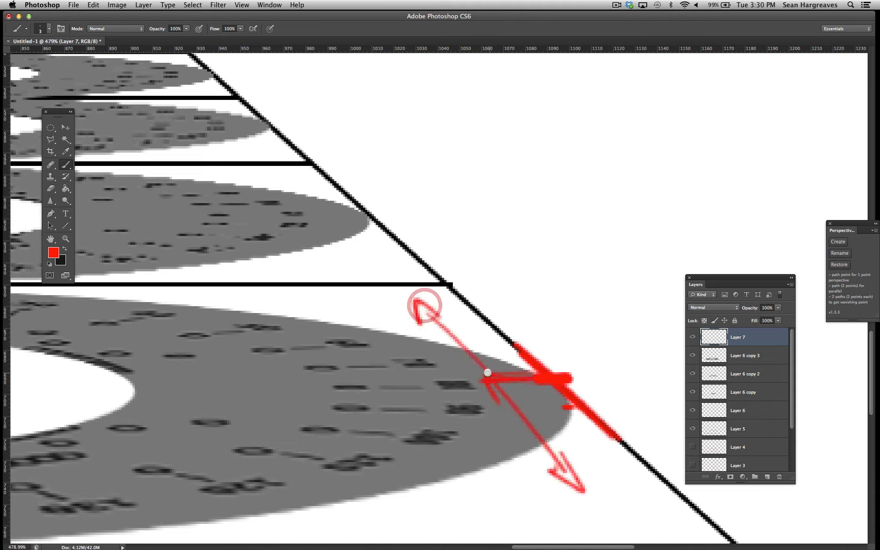
Draw a red line inward across the ring from its rightmost point and undo the last stroke.
mouse_move(596, 404)
mouse_down()
mouse_move(447, 422)
mouse_move(575, 407)
mouse_up()
drag(382, 416, 486, 412)
drag(403, 406, 398, 406)
key(super+z)
Draw a second slanted red double-headed arrow through the inner end of the line from the ring's rightmost point.
drag(348, 313, 477, 476)
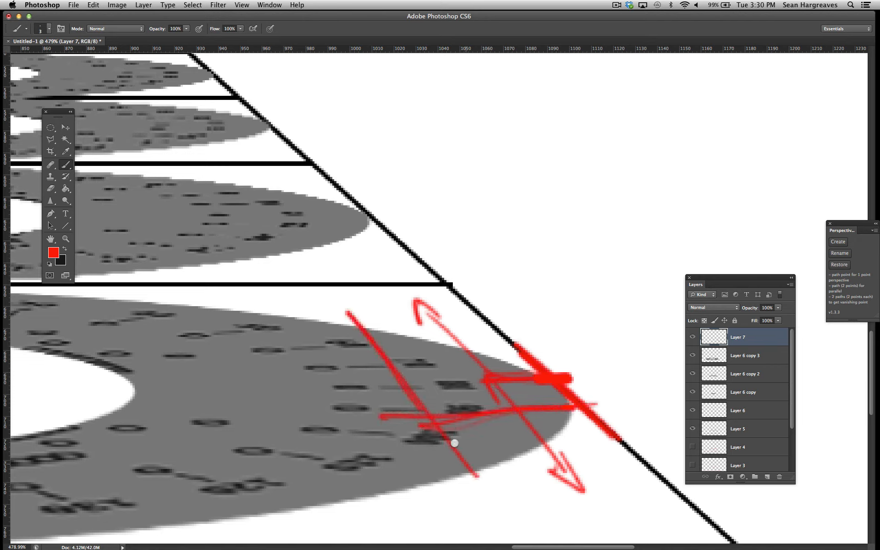
drag(429, 391, 426, 415)
mouse_move(362, 311)
mouse_down()
mouse_move(334, 300)
mouse_move(331, 317)
mouse_up()
drag(456, 427, 426, 416)
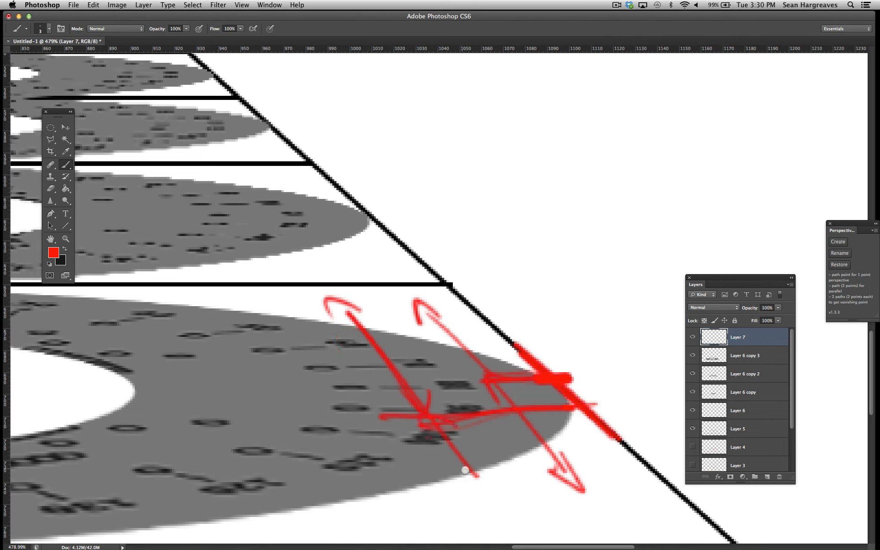
mouse_move(464, 462)
mouse_down()
mouse_move(498, 502)
mouse_move(492, 484)
mouse_move(483, 511)
mouse_up()
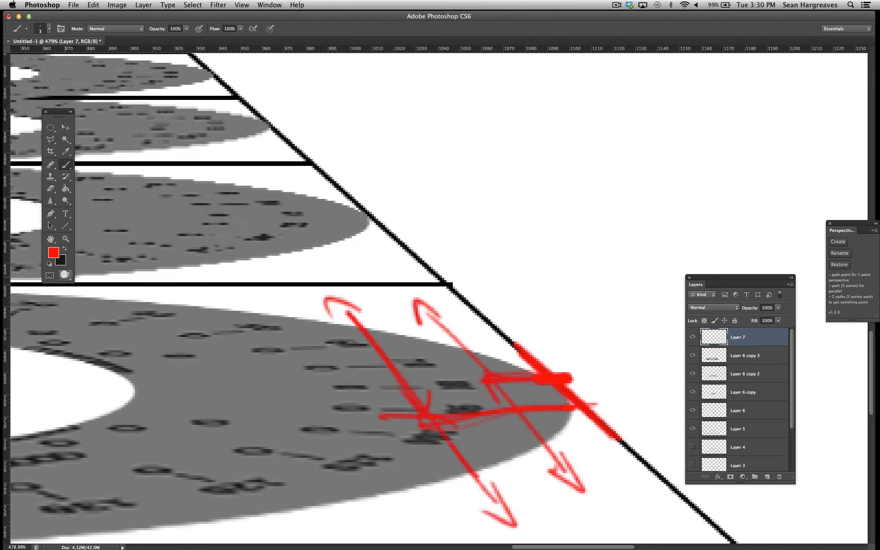
click(65, 240)
drag(308, 351, 256, 352)
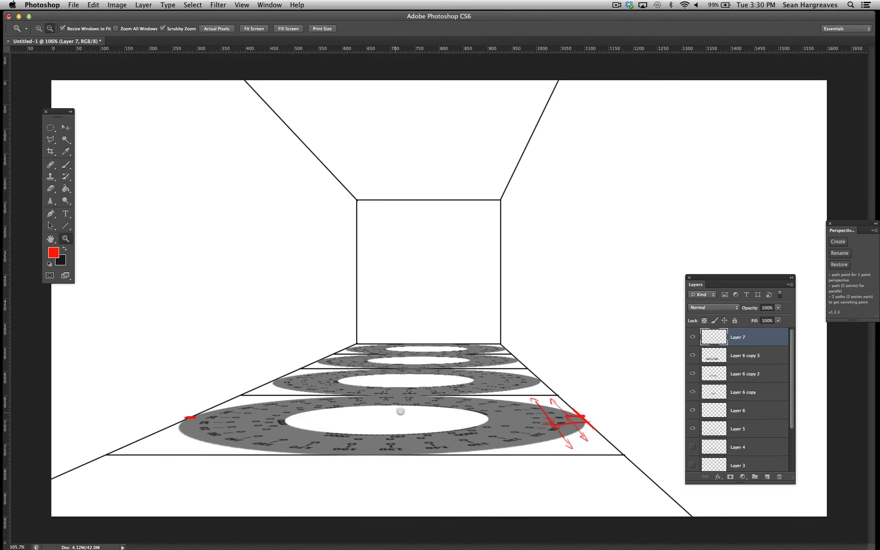